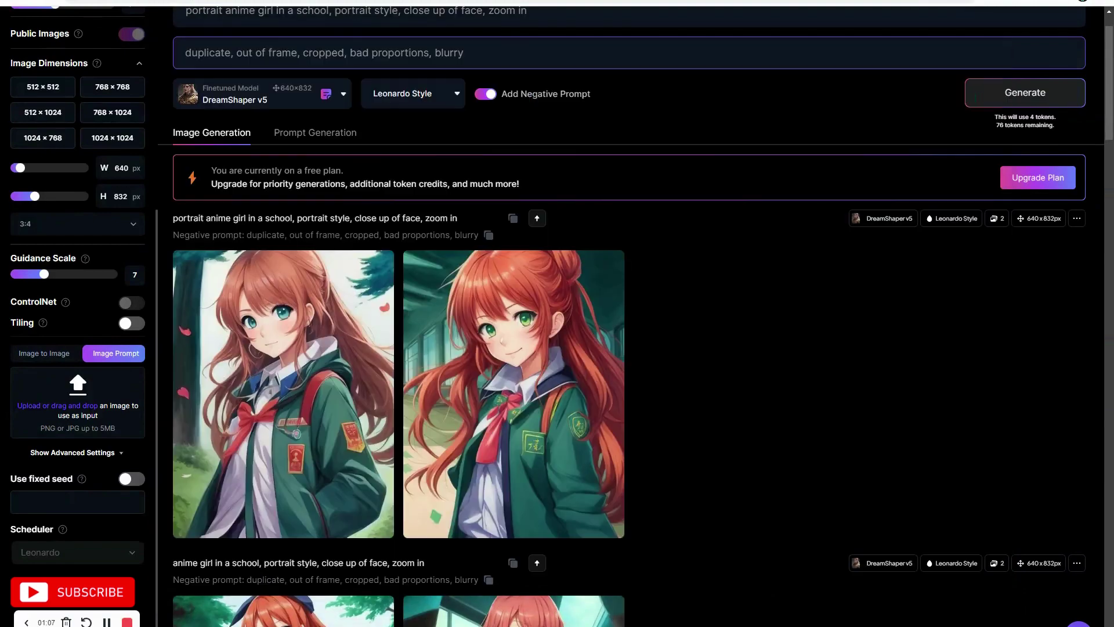
Step: Scroll the feed back to the 640×832 DreamShaper v5 'anime girl in a forest' results
scroll(715, 335, down, 10)
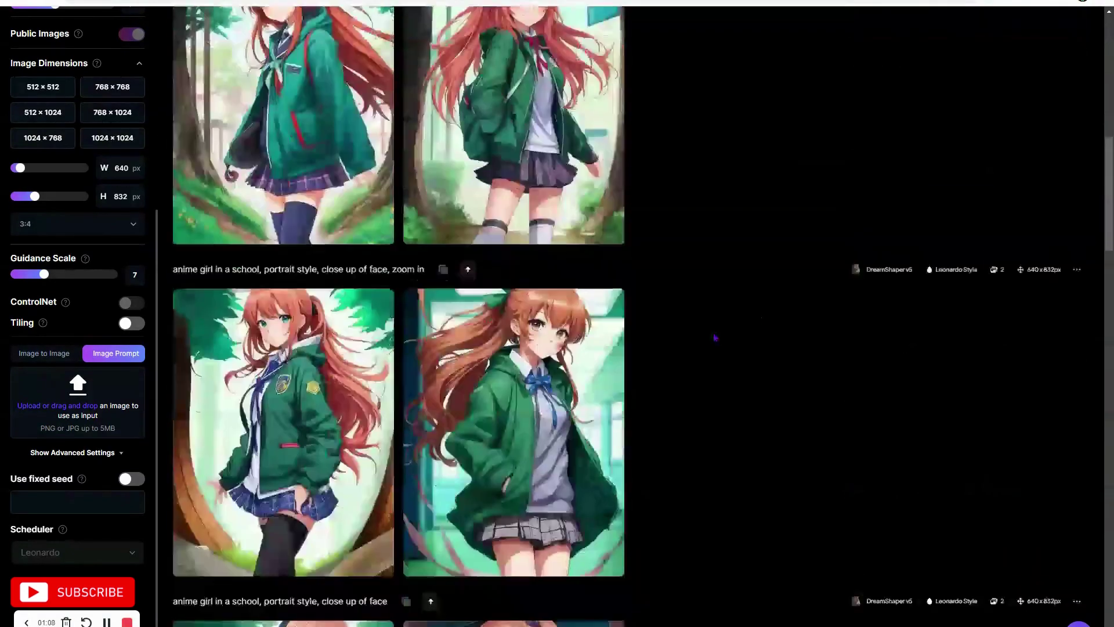
scroll(715, 337, down, 20)
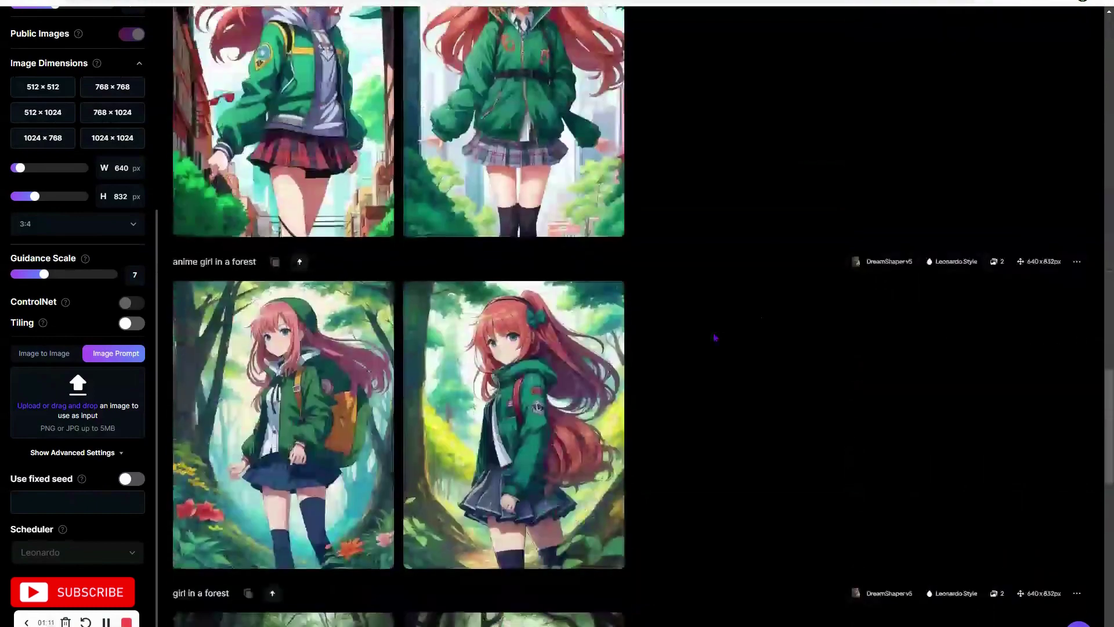
scroll(716, 338, up, 7)
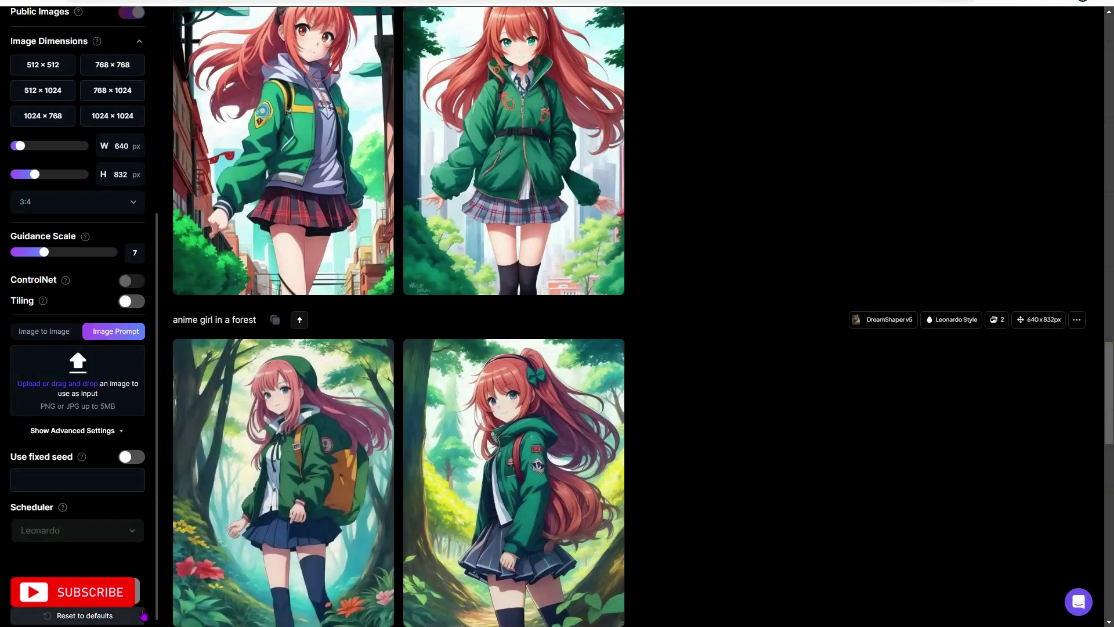
Step: Load the saved DreamShaper_v5 anime-girl picture as image prompt, Image Weight 1, Prompt Magic Strength 0.4
drag(0, 445, 92, 381)
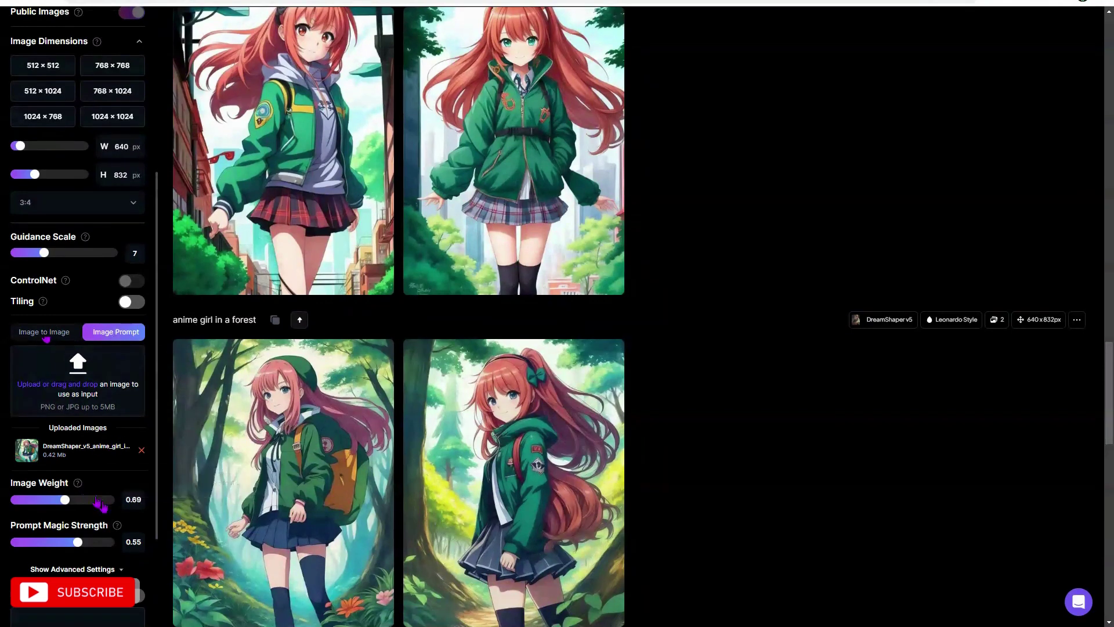
mouse_move(81, 486)
mouse_move(65, 499)
mouse_down()
mouse_move(114, 501)
mouse_move(26, 500)
mouse_move(116, 500)
mouse_move(76, 501)
mouse_up()
drag(77, 542, 55, 550)
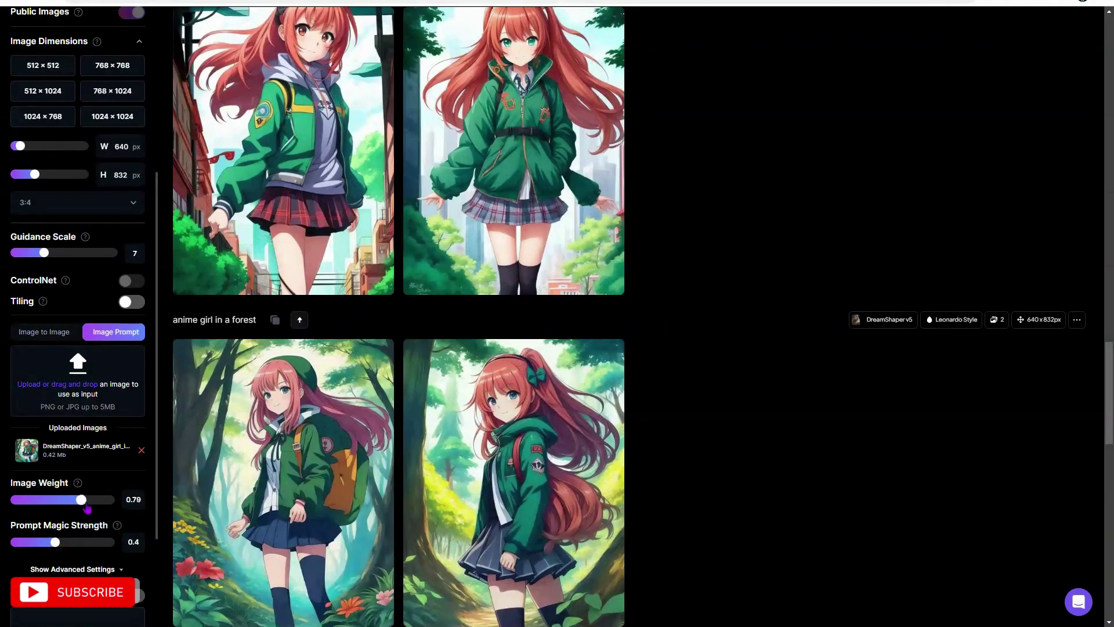
drag(77, 500, 116, 507)
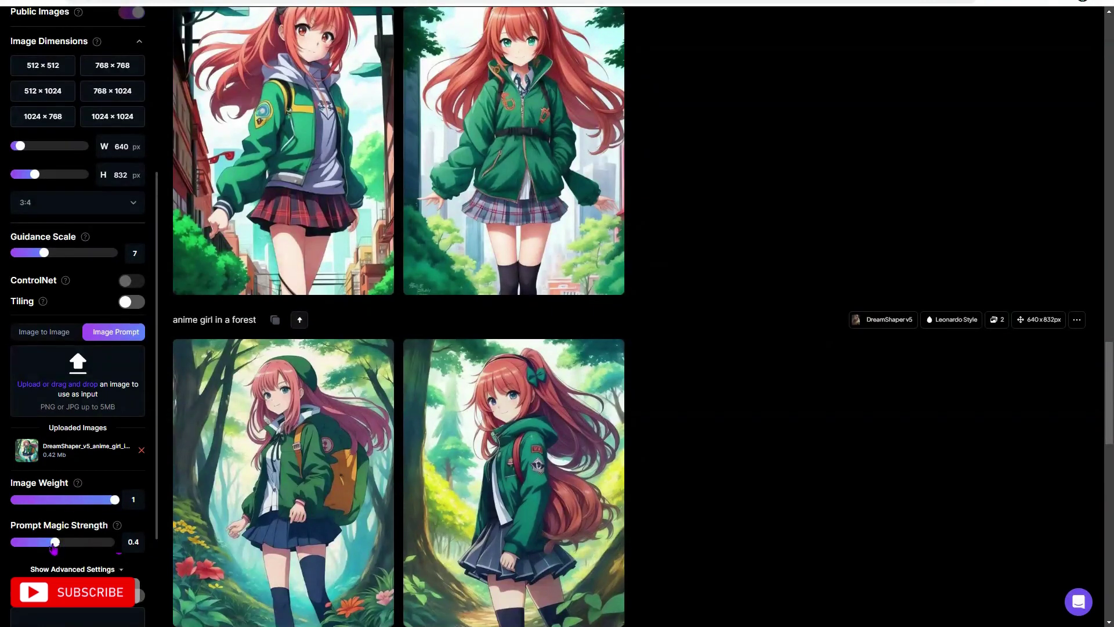
mouse_move(196, 511)
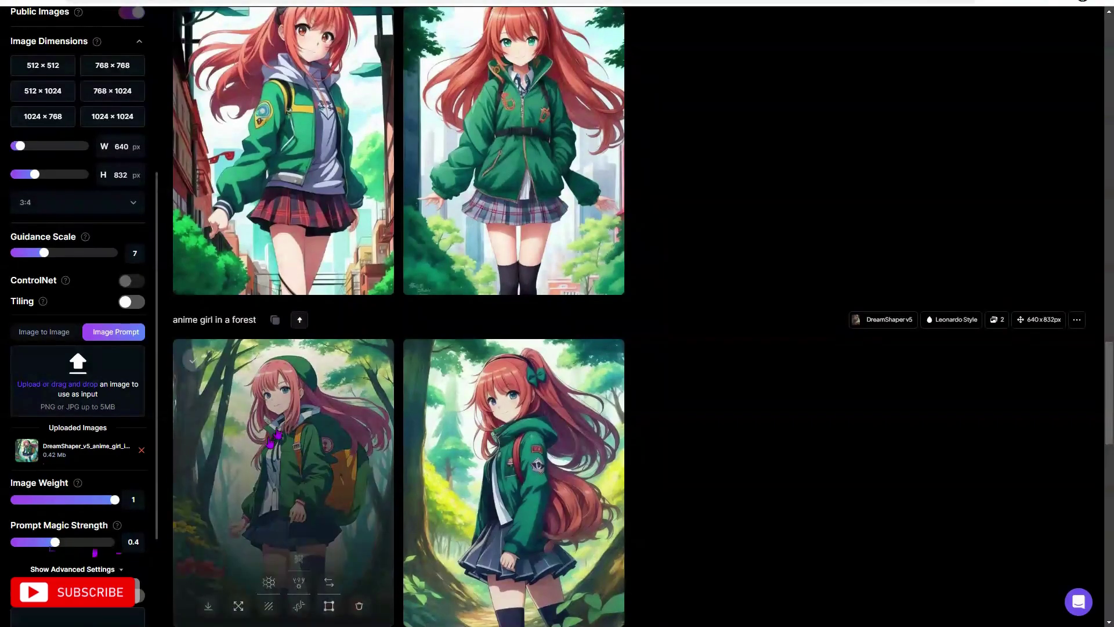
Step: Switch off Add Negative Prompt
scroll(276, 436, up, 20)
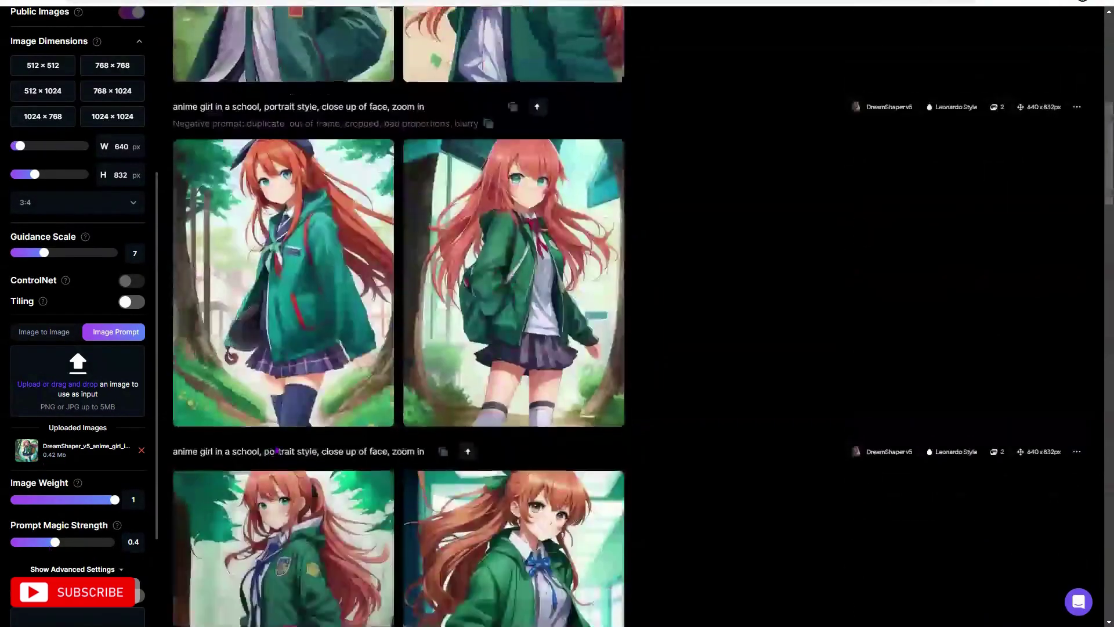
scroll(278, 450, up, 9)
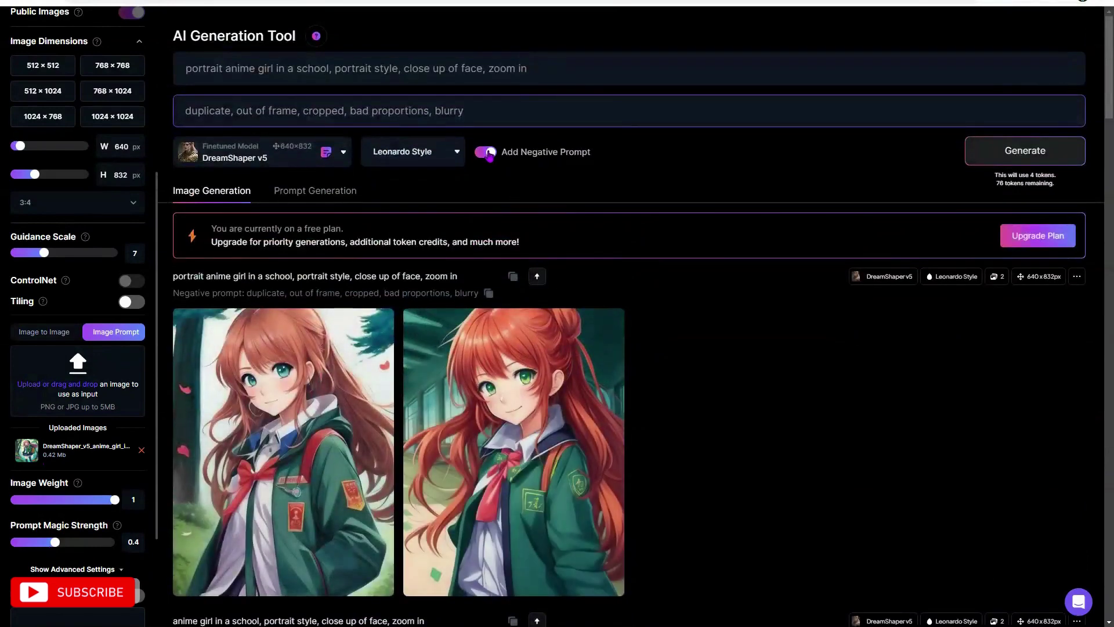
click(487, 153)
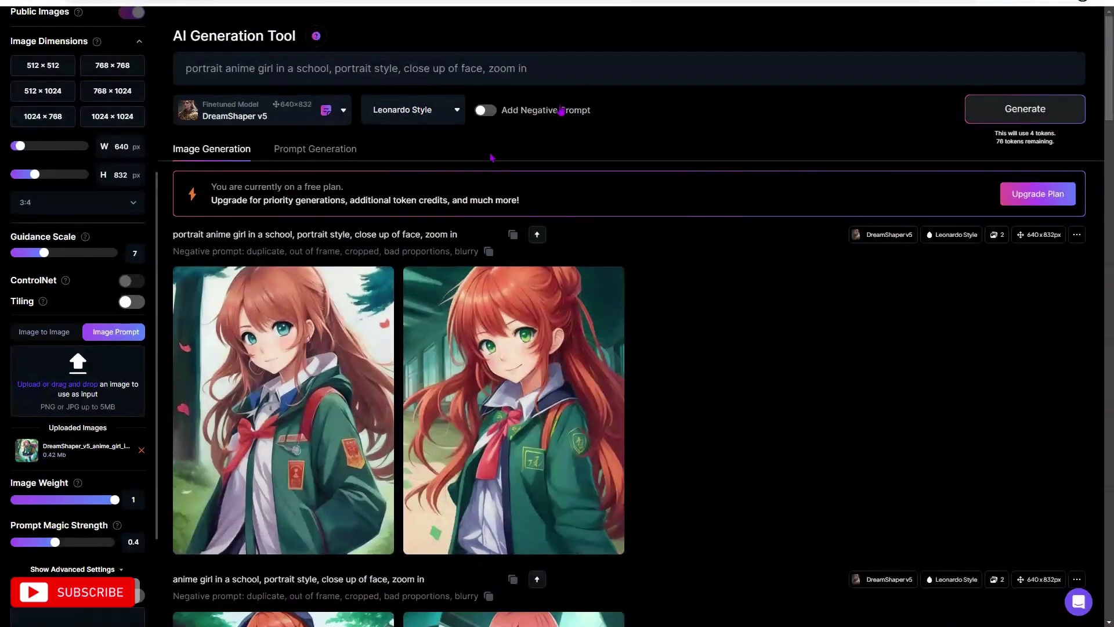
Step: Replace the school portrait prompt text with 'anime girl in her room'
drag(527, 69, 326, 68)
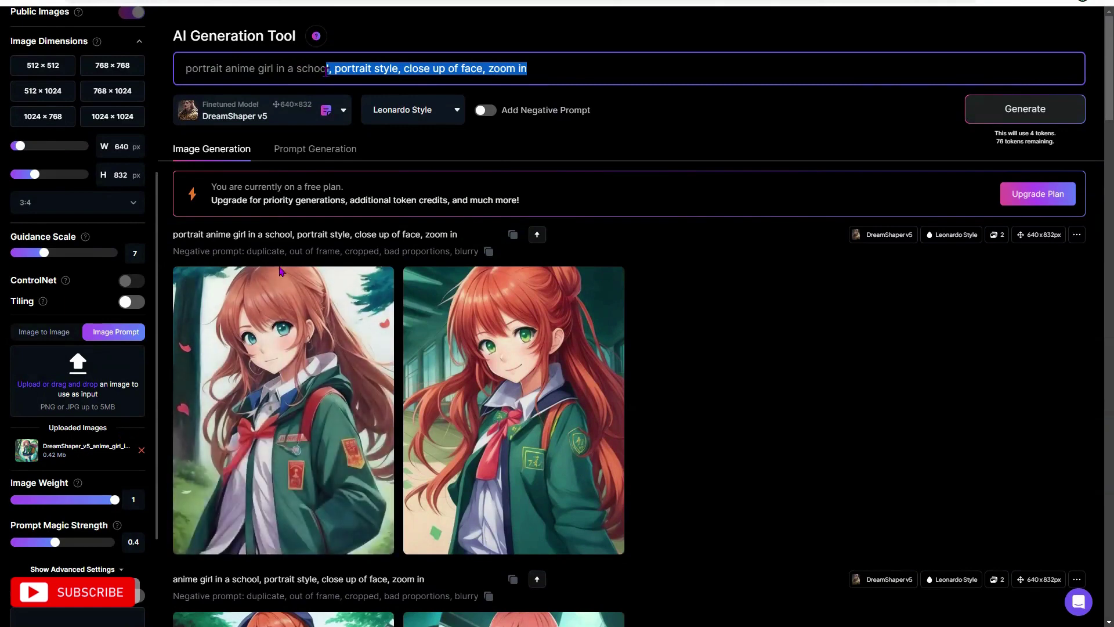
key(BackSpace)
key(BackSpace)
key(BackSpace)
key(BackSpace)
key(BackSpace)
key(BackSpace)
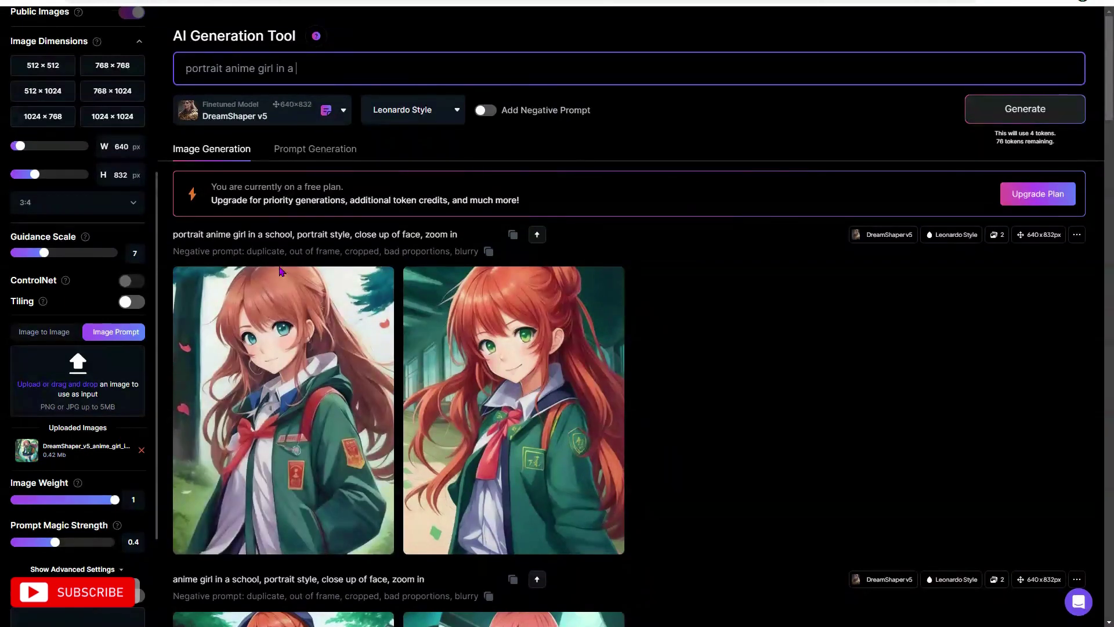
key(BackSpace)
key(BackSpace)
key(BackSpace)
key(BackSpace)
key(BackSpace)
key(BackSpace)
key(BackSpace)
key(BackSpace)
key(BackSpace)
key(BackSpace)
key(BackSpace)
key(BackSpace)
key(BackSpace)
key(BackSpace)
key(BackSpace)
key(BackSpace)
key(BackSpace)
key(BackSpace)
key(BackSpace)
key(BackSpace)
key(BackSpace)
key(BackSpace)
key(BackSpace)
key(BackSpace)
key(BackSpace)
text(anime girl in her room)
scroll(62, 159, up, 5)
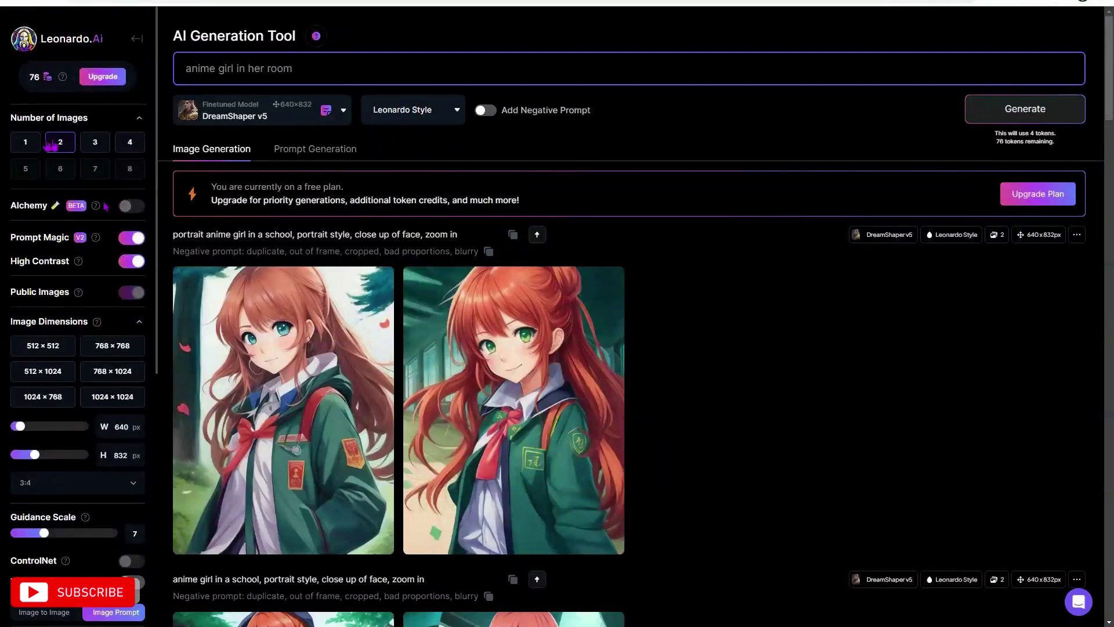
Step: Generate a pair of 640×832 images from the 'anime girl in her room' prompt
click(1001, 109)
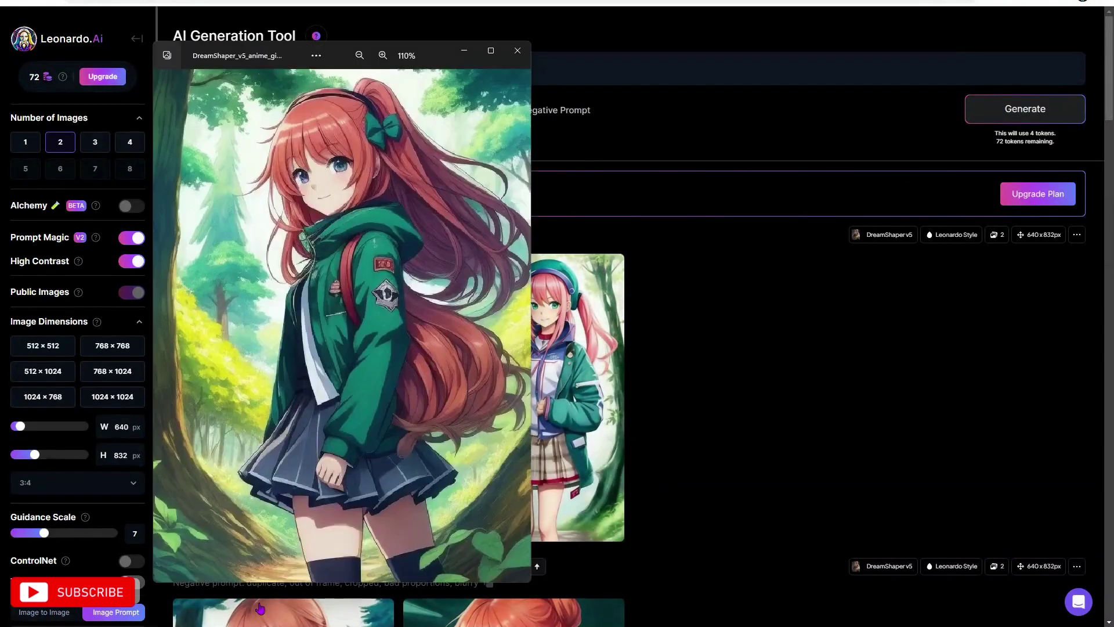
Step: Close the duplicate 110% Photos window and minimize the remaining reference picture viewer
click(517, 50)
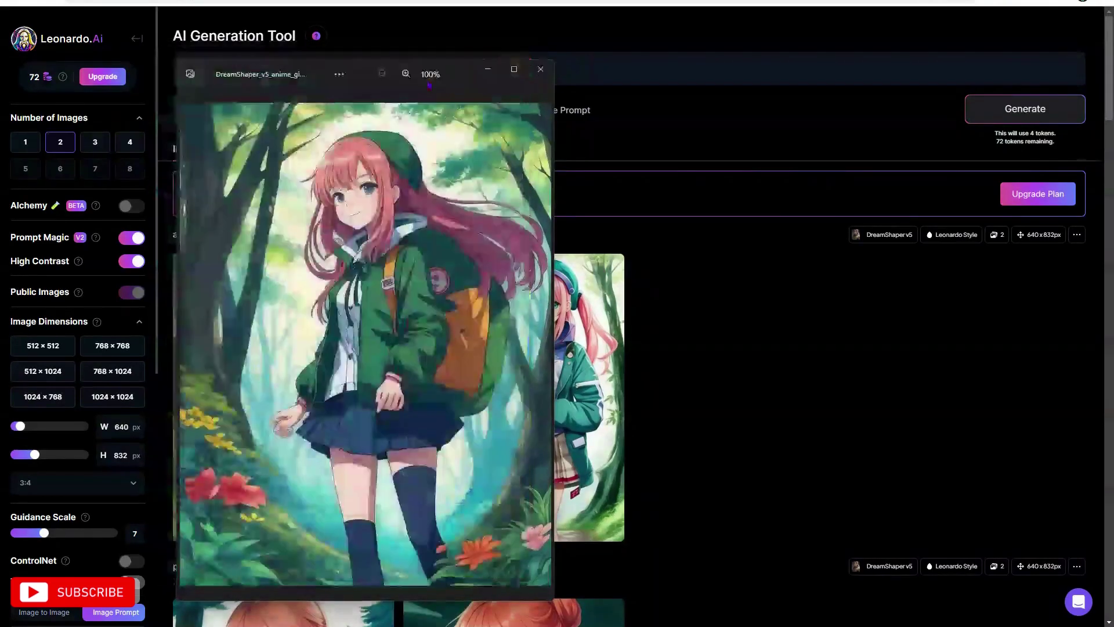
drag(462, 78, 922, 79)
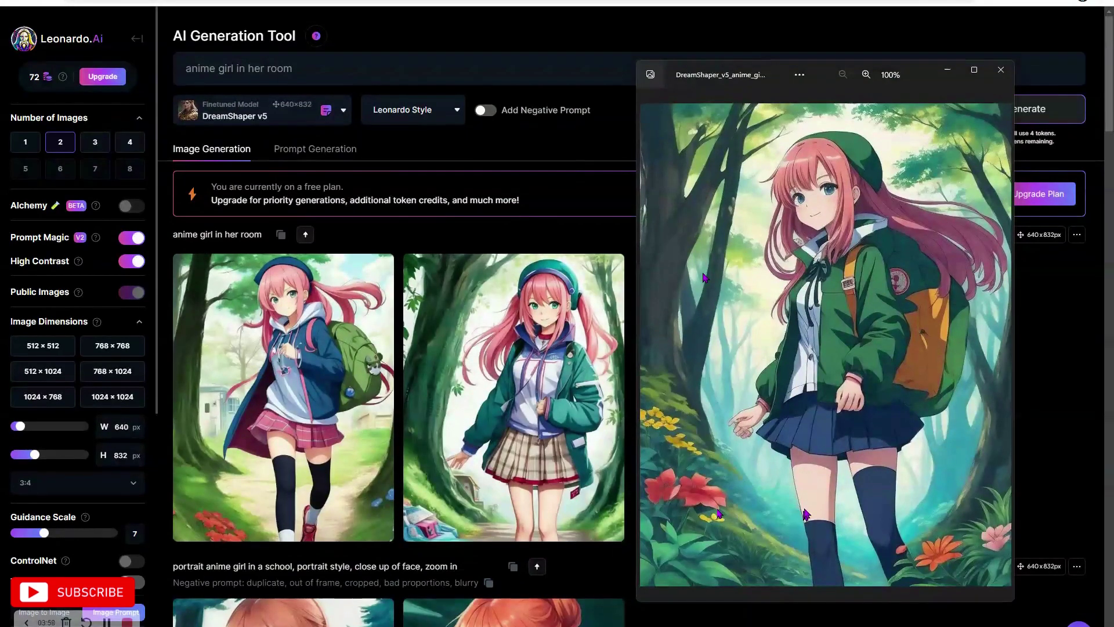
click(953, 74)
Step: Change the prompt to 'anime girl inside her room'
scroll(87, 406, down, 3)
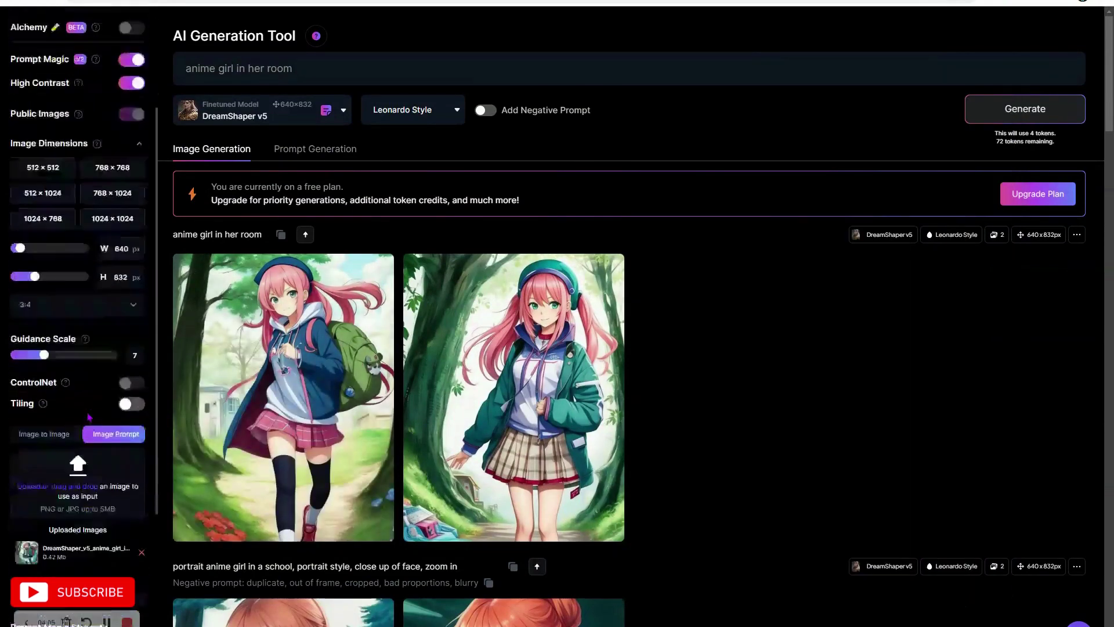
scroll(89, 416, down, 2)
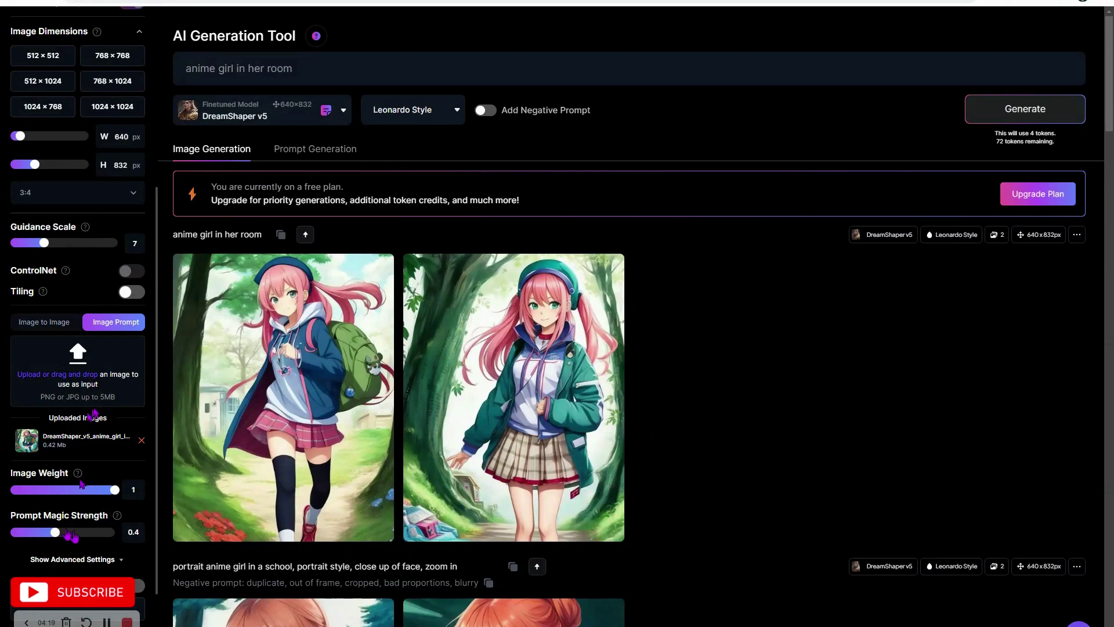
scroll(458, 314, down, 3)
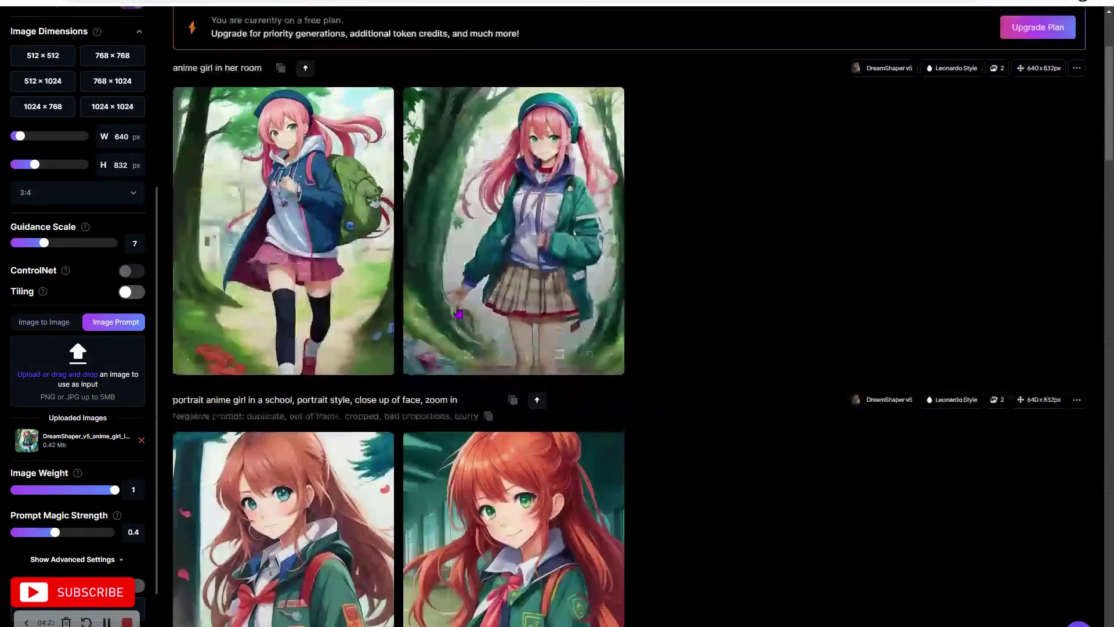
scroll(458, 313, up, 3)
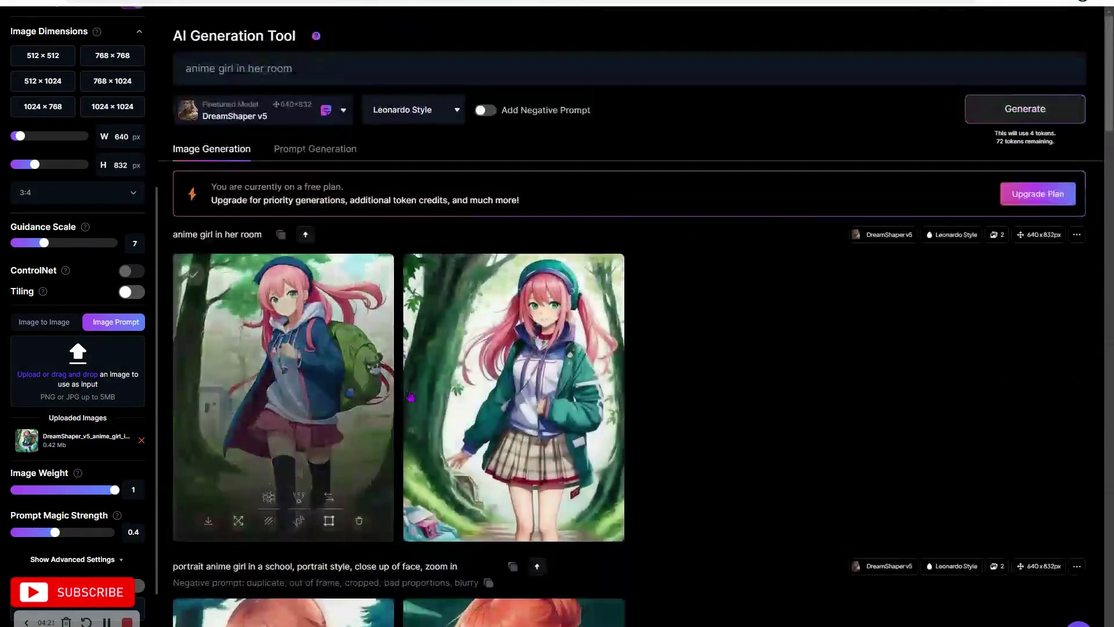
click(244, 68)
text(side)
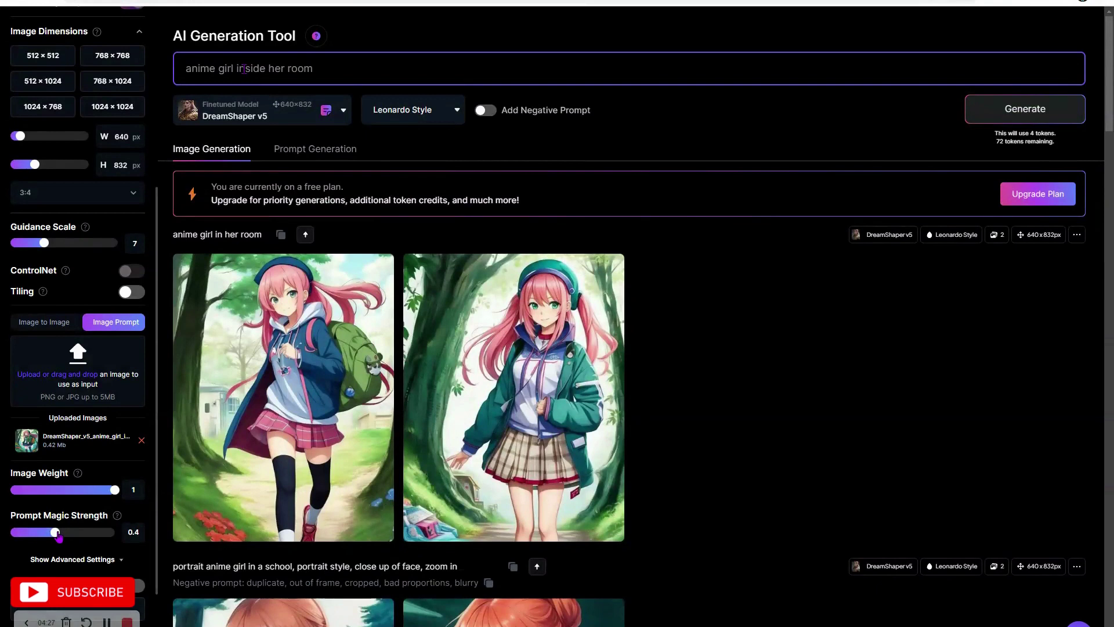
Step: Set Image Weight 0.69 and Prompt Magic Strength 0.65, then generate
drag(59, 535, 85, 537)
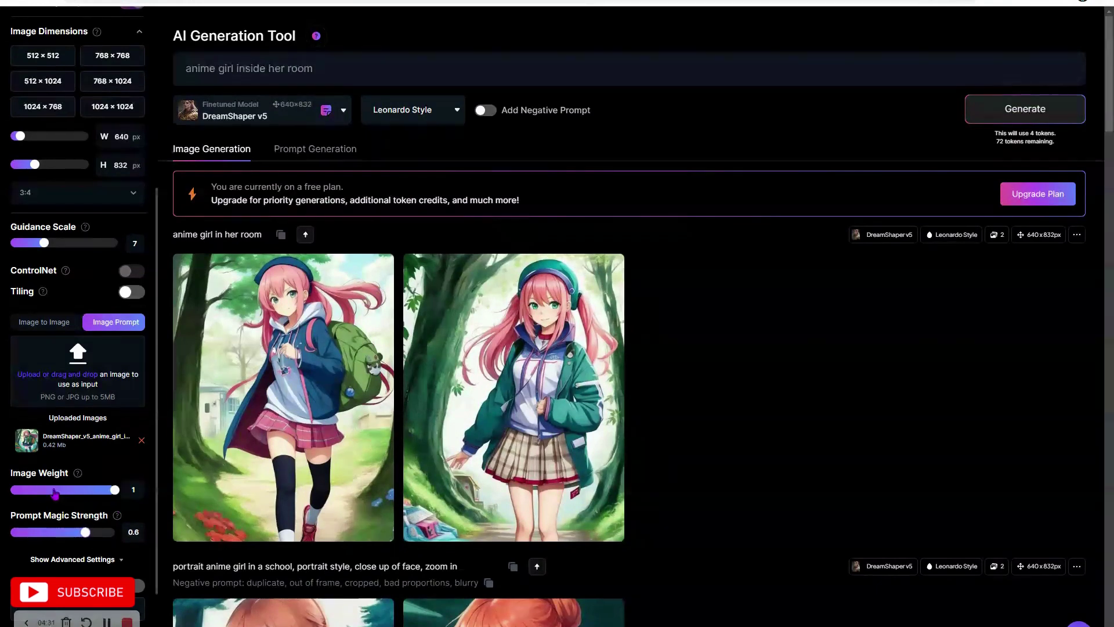
drag(115, 489, 65, 491)
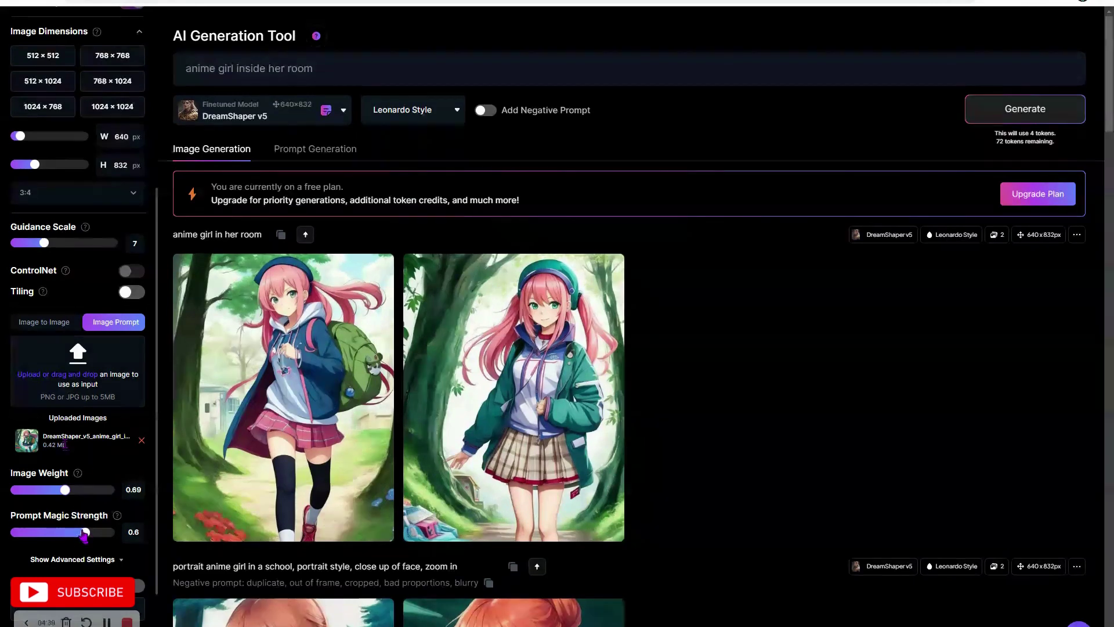
drag(85, 537, 91, 538)
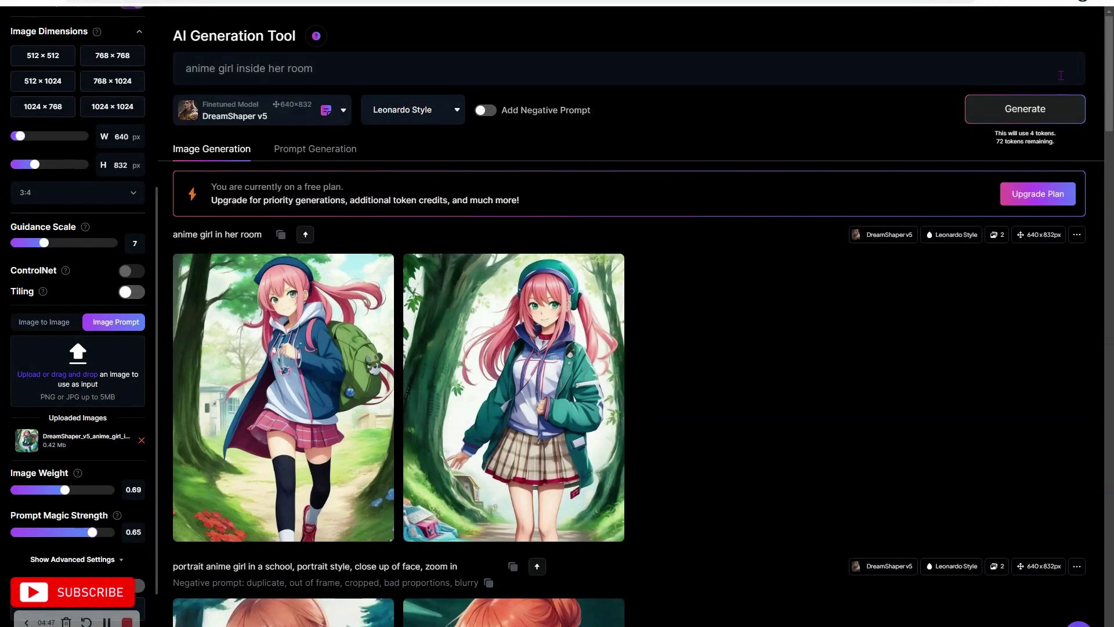
click(1021, 113)
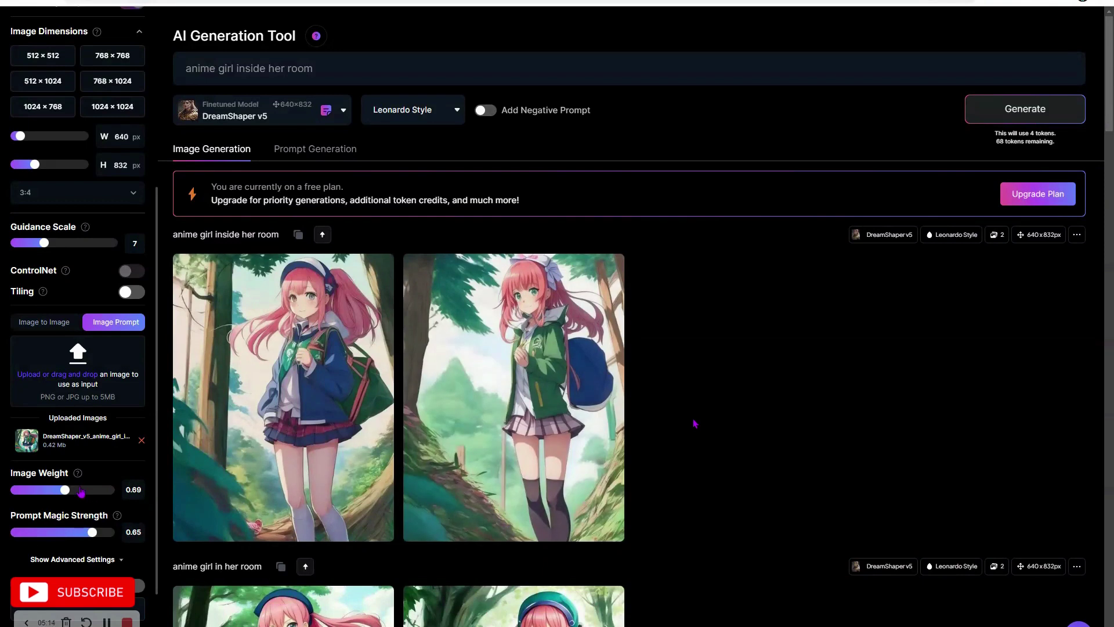
Step: Lower Image Weight and rewrite the prompt to 'portrait anime girl, standing inside her bedroom'
drag(64, 490, 43, 491)
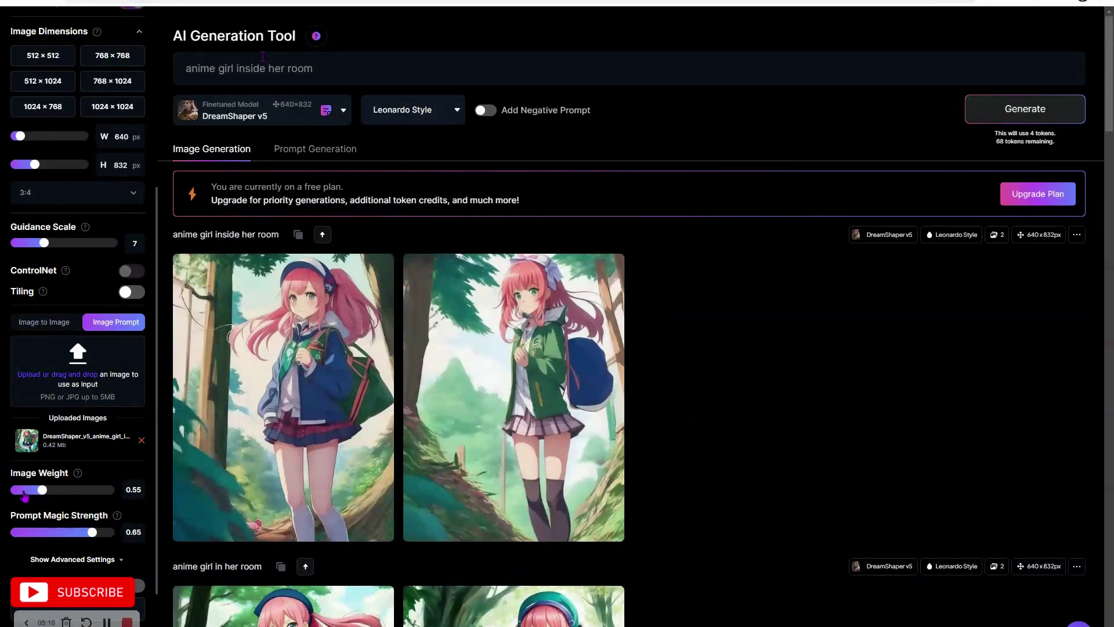
click(214, 68)
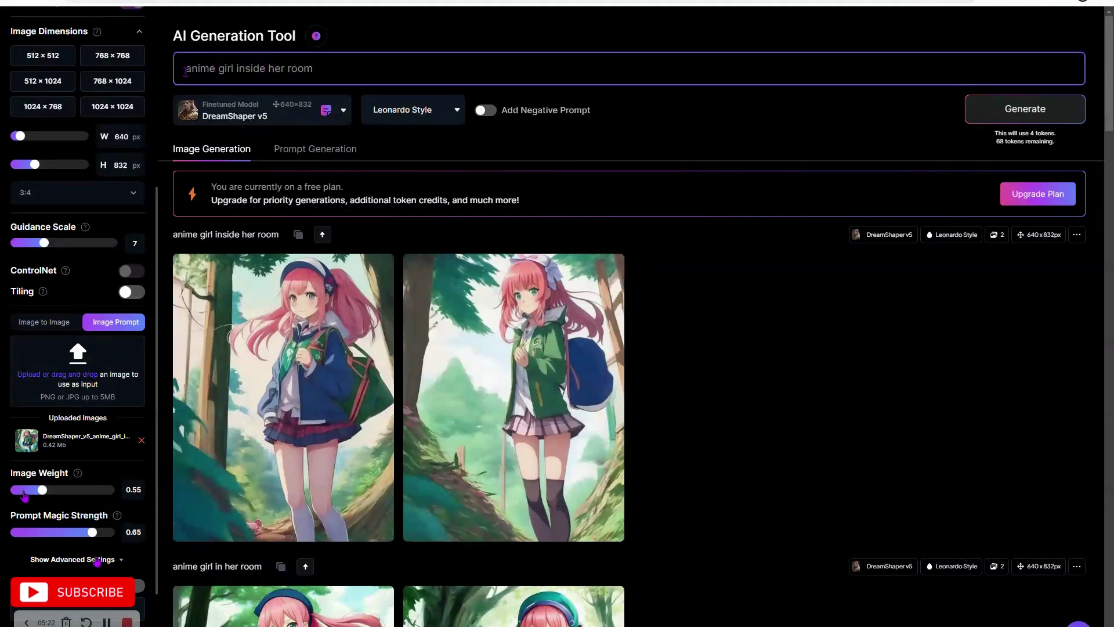
text(portrait)
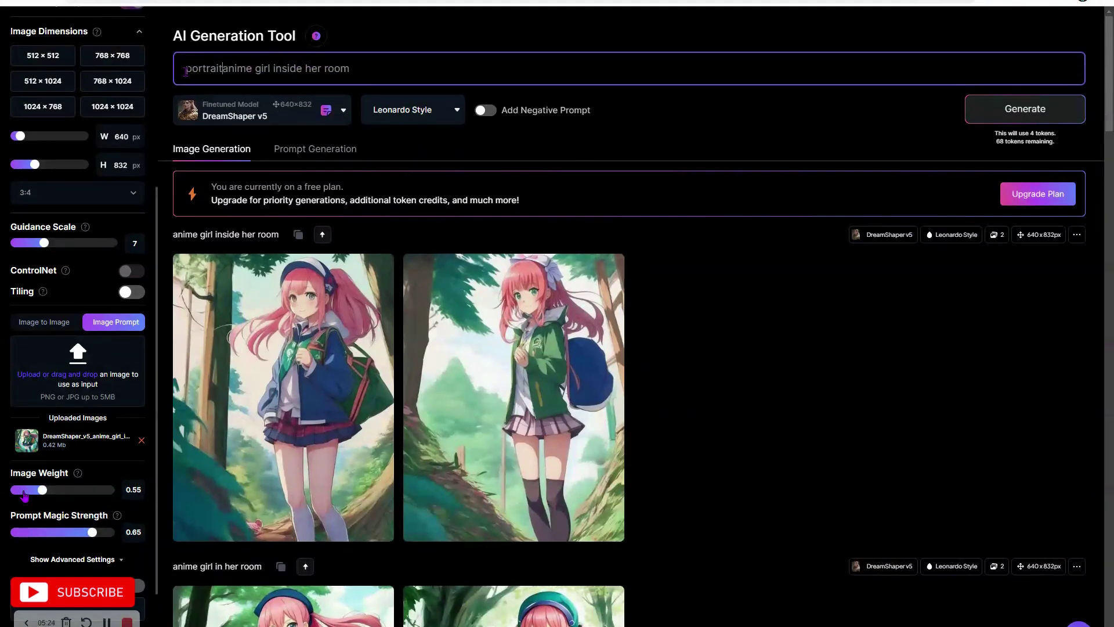
drag(275, 68, 452, 71)
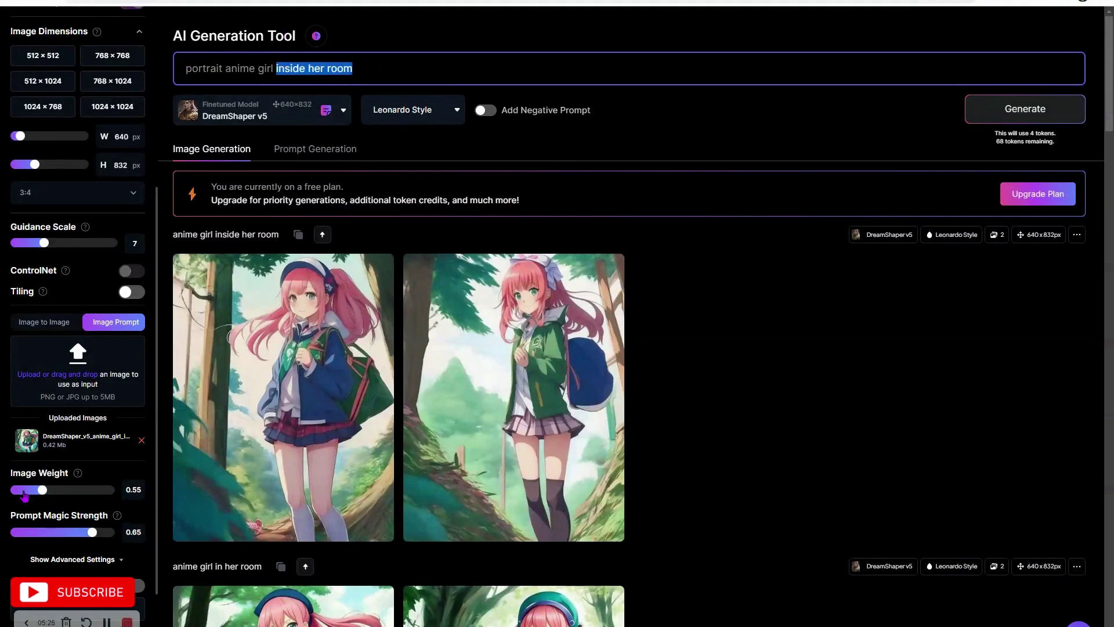
key(BackSpace)
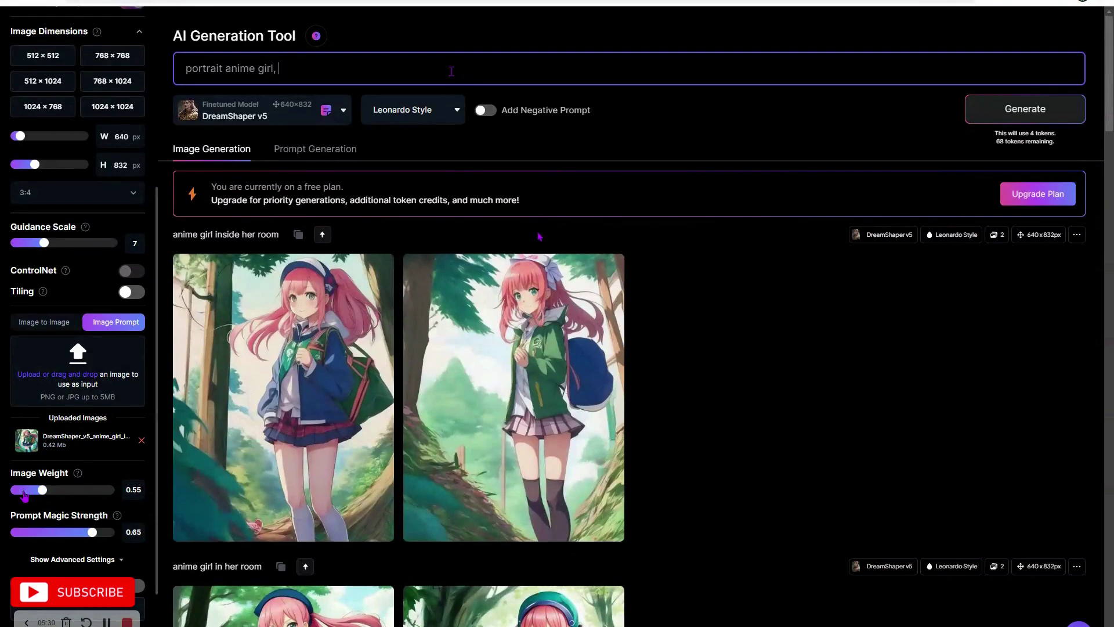
text(, standing inside her bedroom)
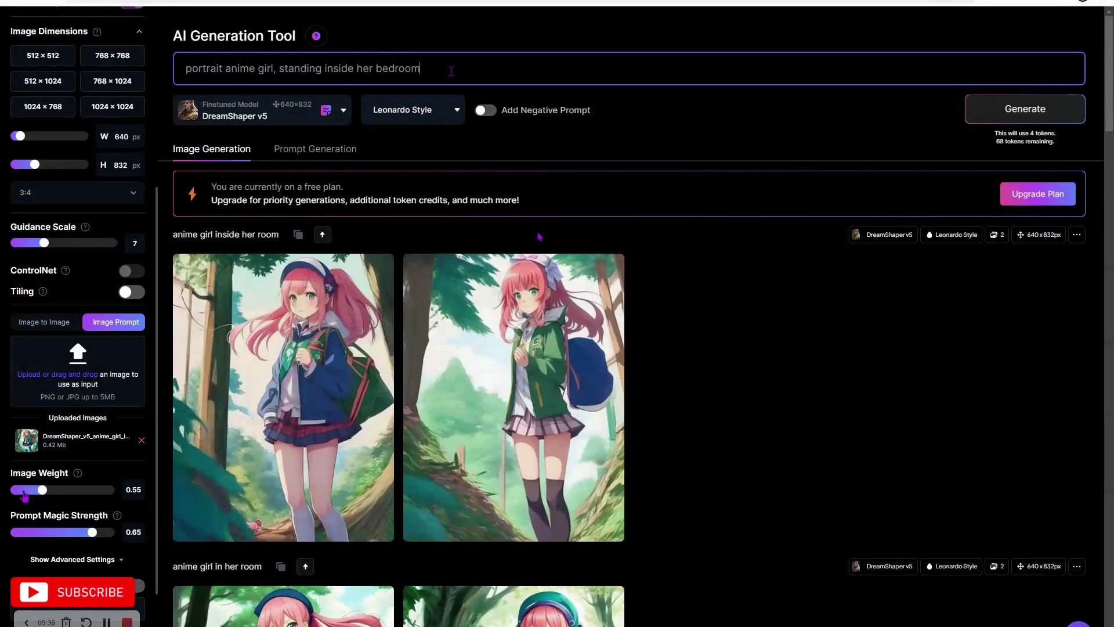
Step: Set Prompt Magic Strength to 0.7 and Image Weight to 0.5, then generate
click(99, 534)
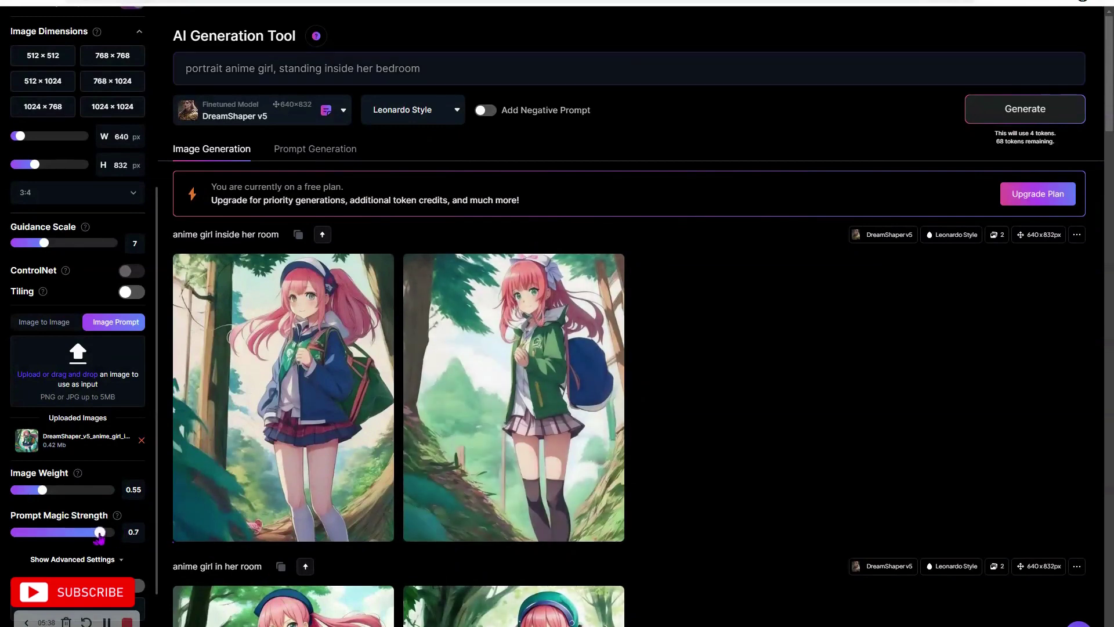
click(38, 490)
drag(38, 492, 35, 492)
click(1032, 120)
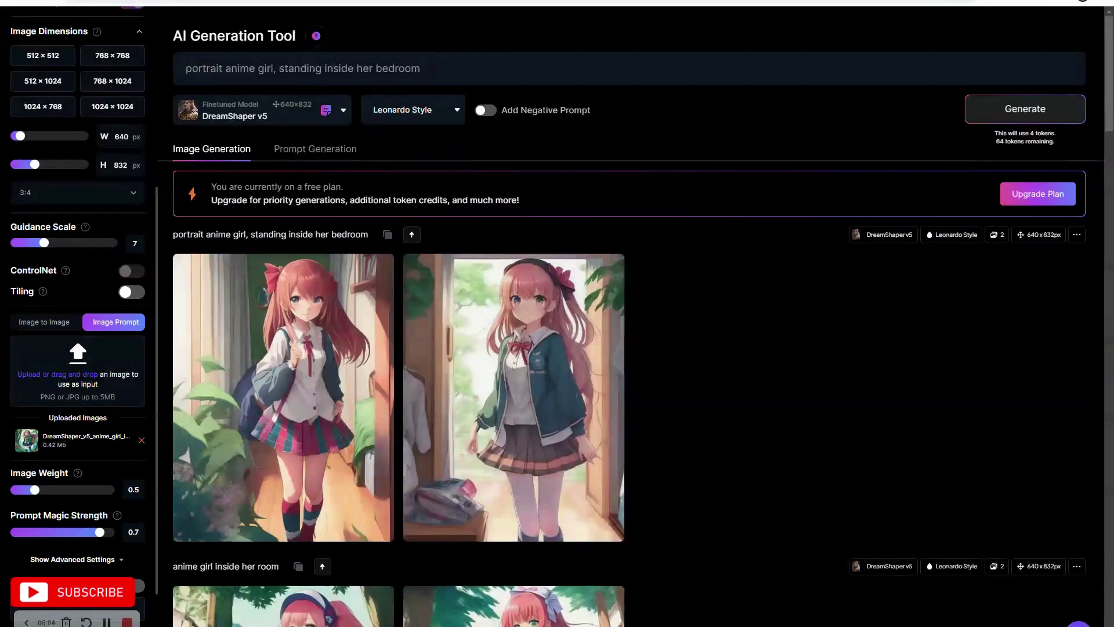
mouse_move(542, 281)
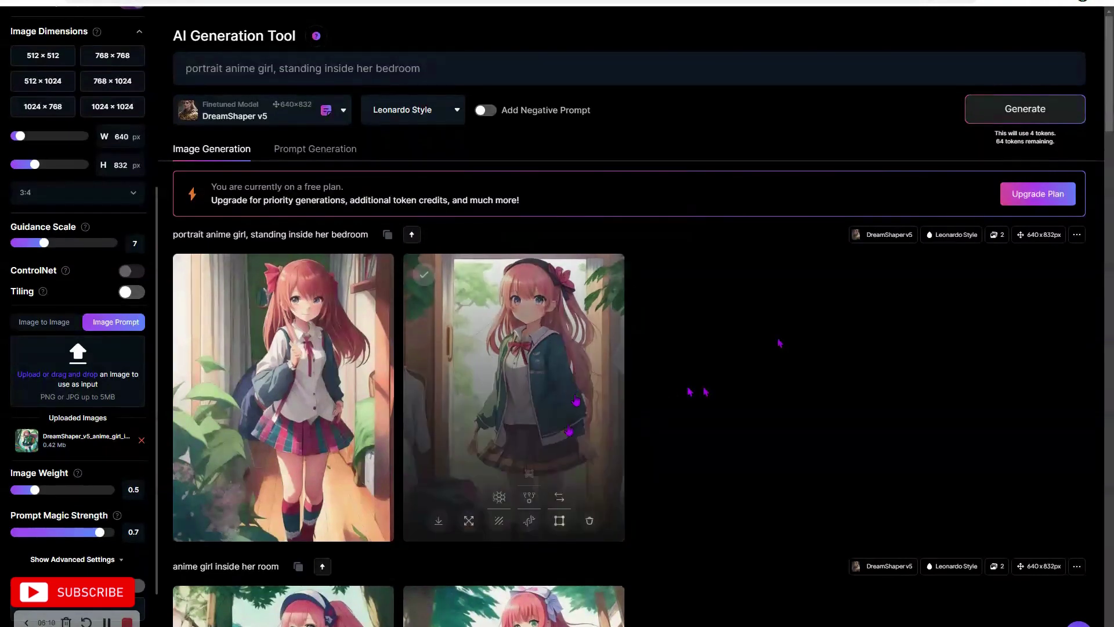
click(550, 349)
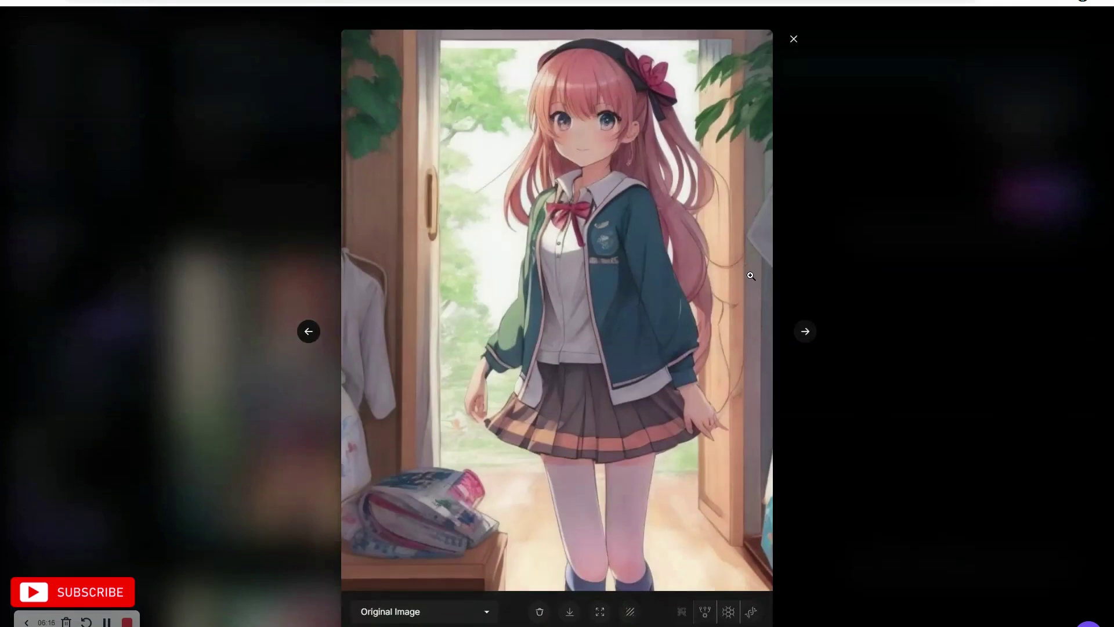
click(897, 306)
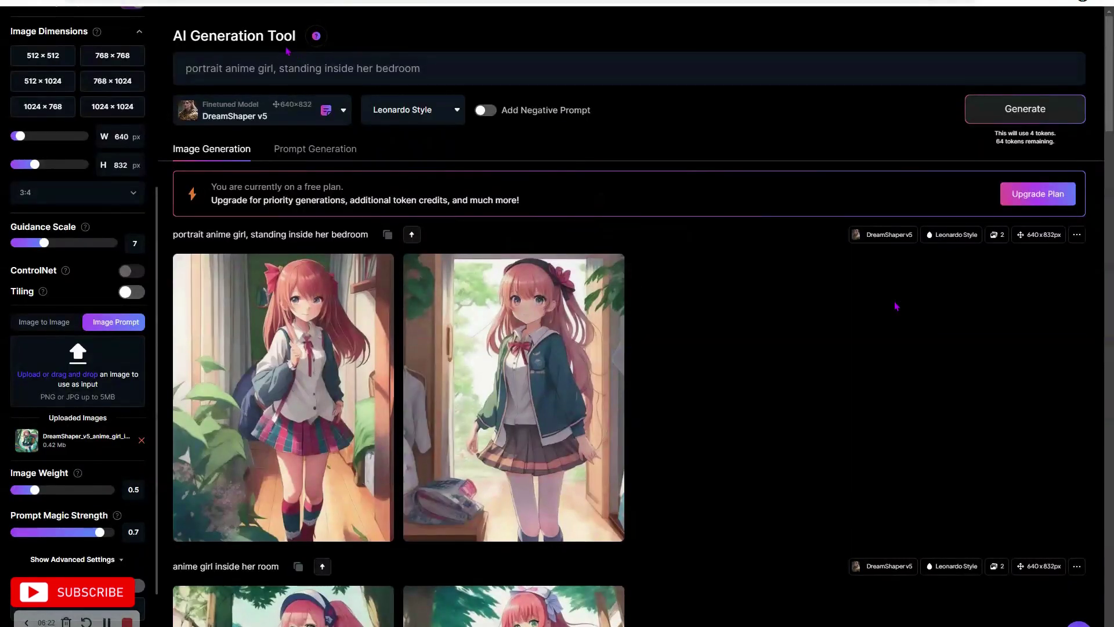
Step: Edit the prompt to 'portrait anime girl, sitting at desk inside her bedroom'
click(444, 68)
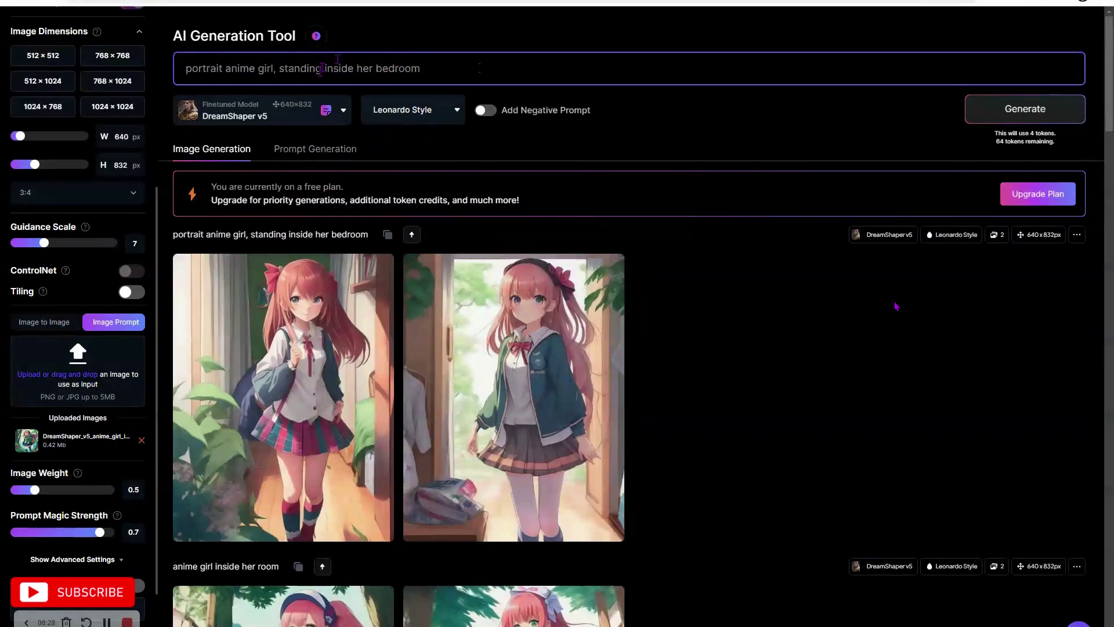
drag(323, 68, 285, 70)
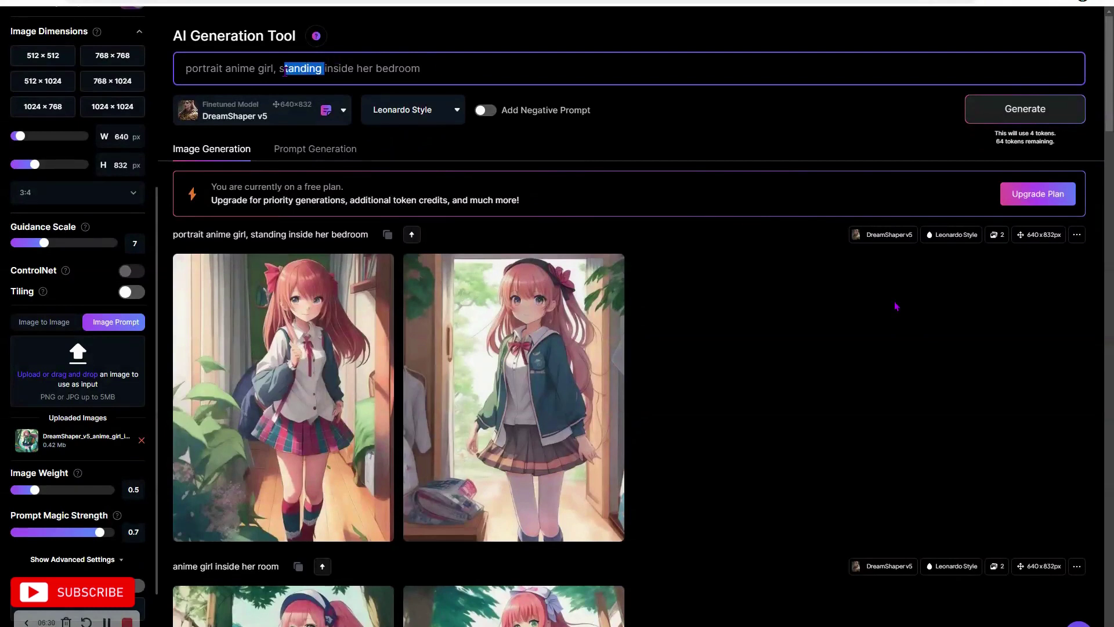
text(itting)
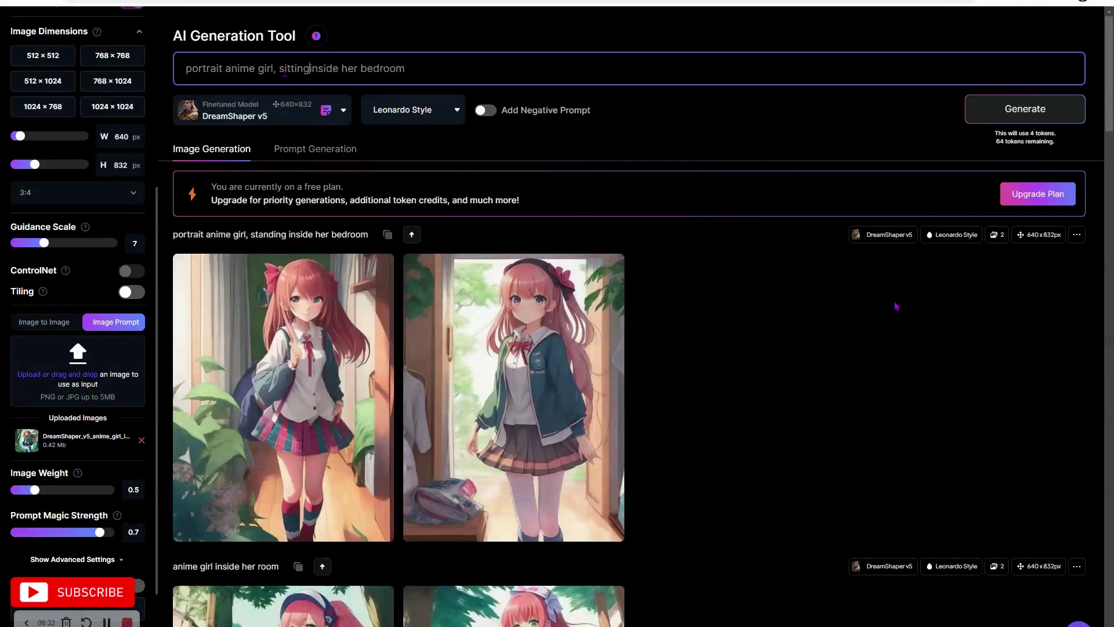
key(End)
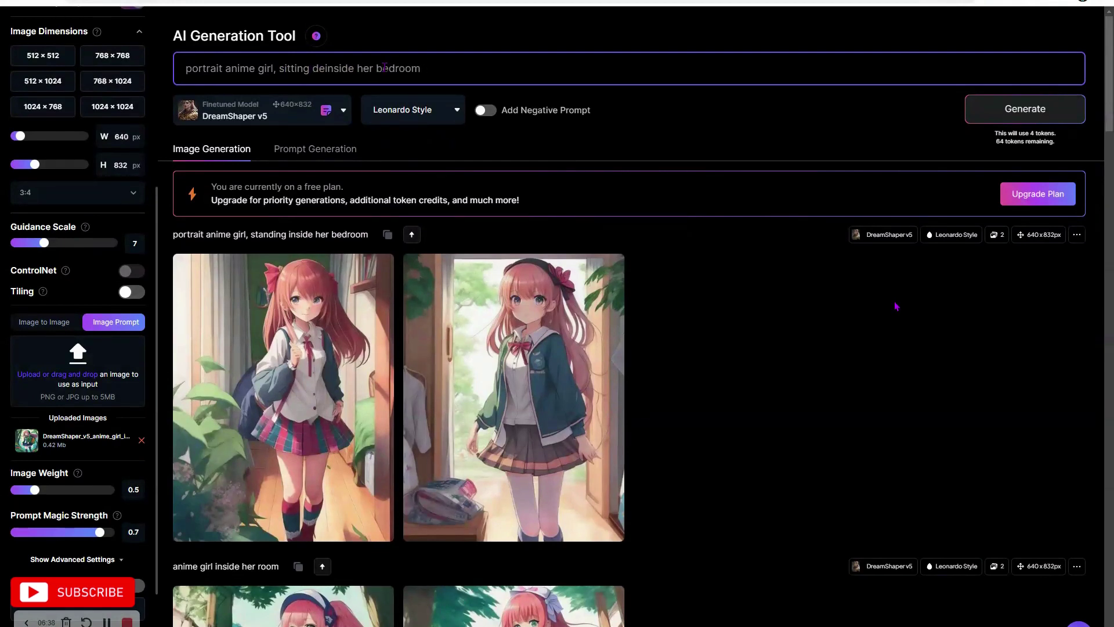
key(BackSpace)
text(at desk)
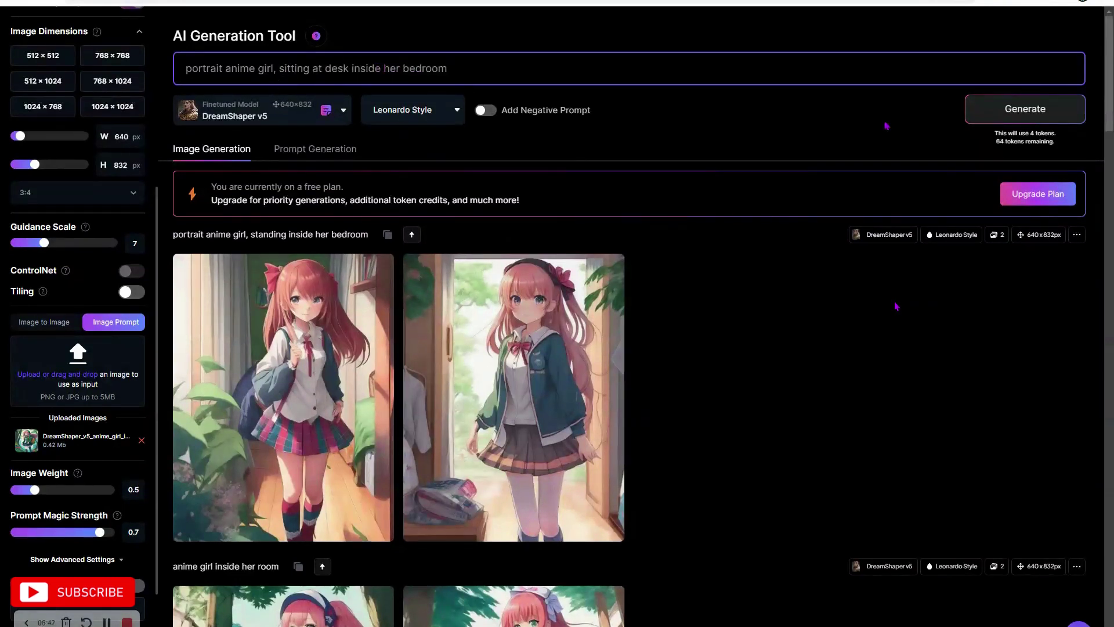
Step: Generate the sitting-at-desk pair and scroll the feed to review the results
click(1020, 113)
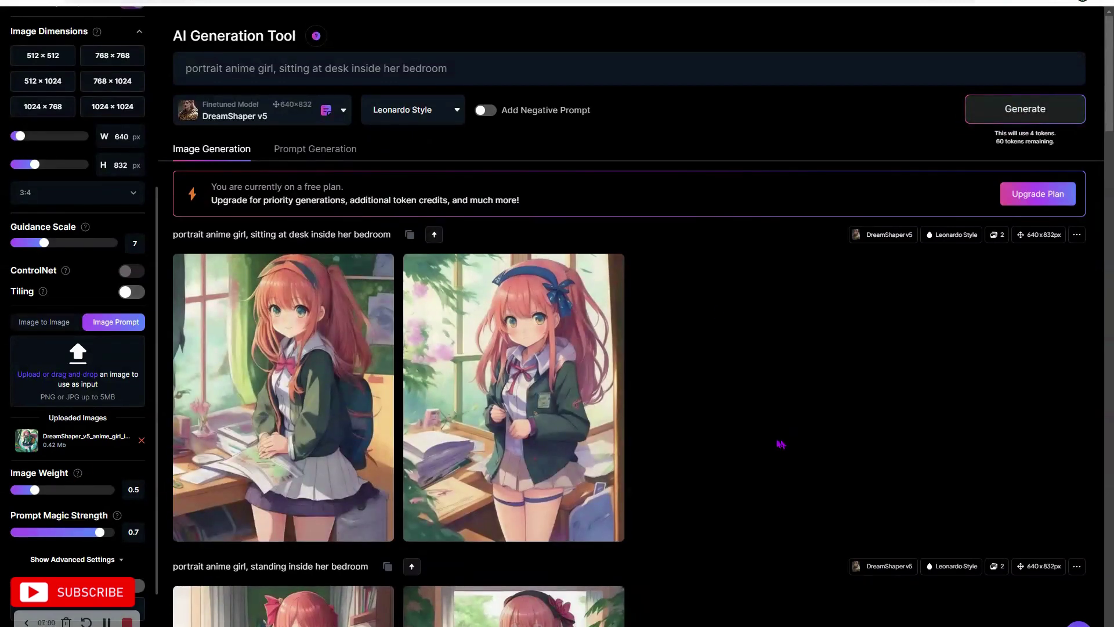
scroll(758, 448, down, 2)
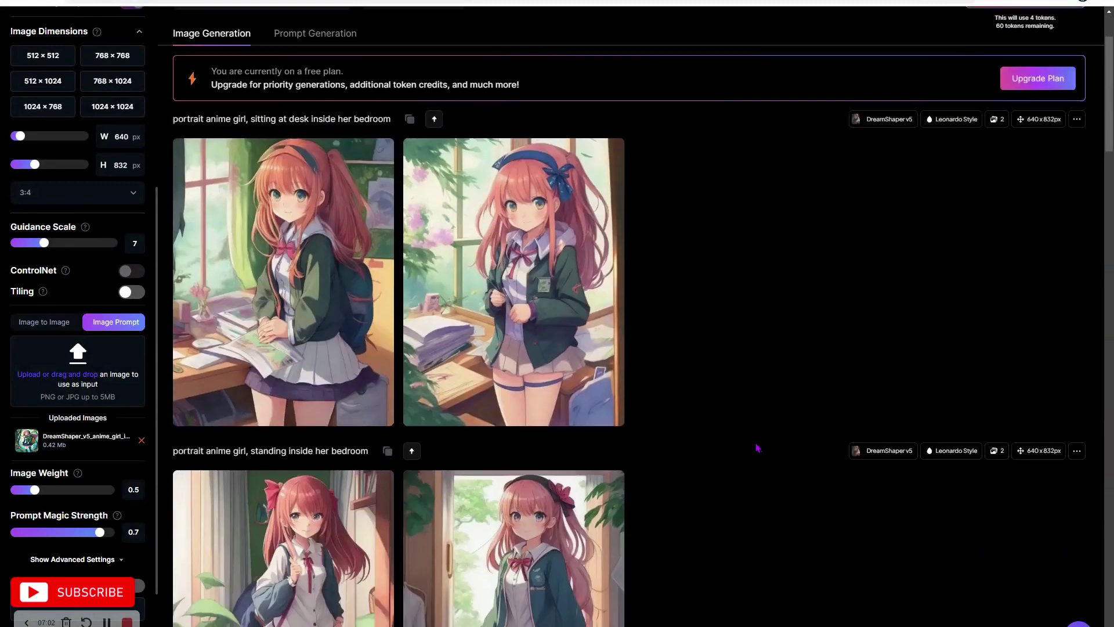
scroll(757, 448, up, 1)
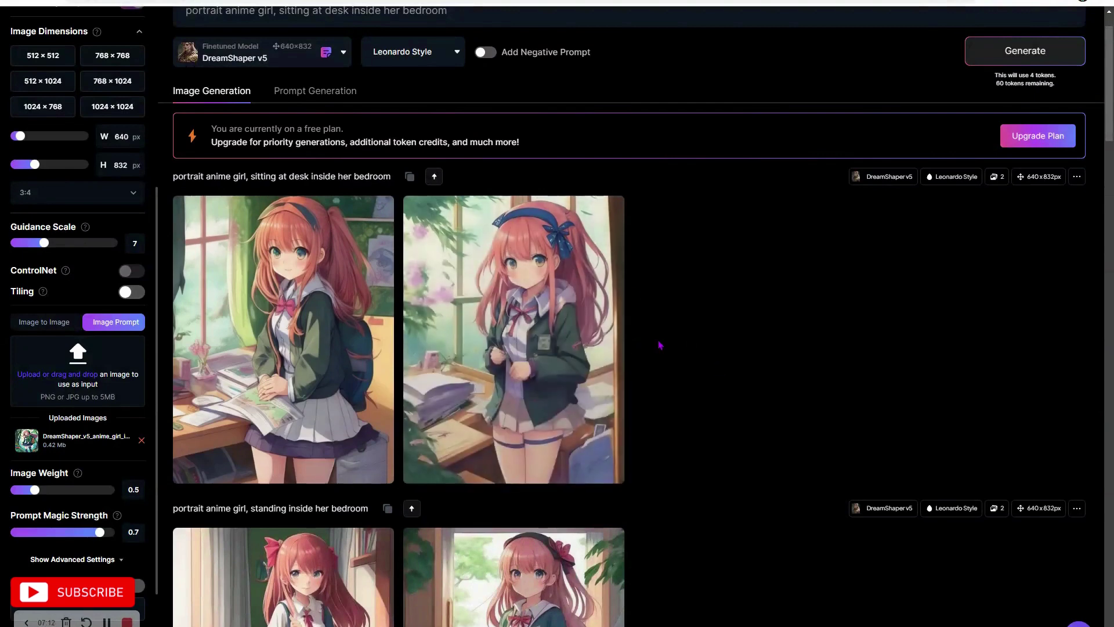
scroll(609, 360, up, 1)
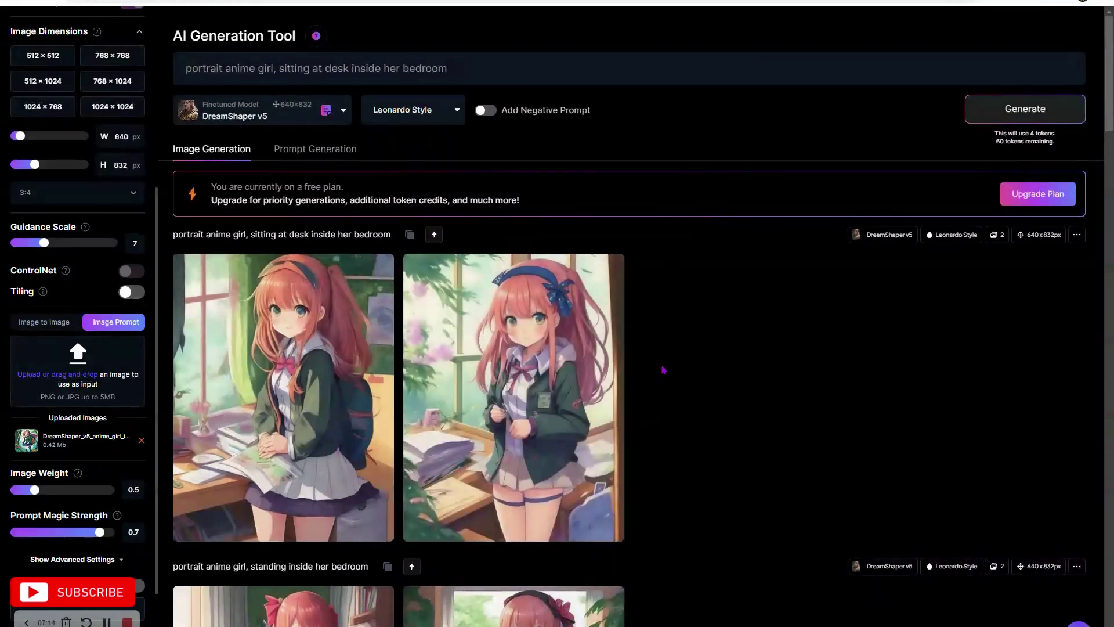
scroll(663, 370, down, 2)
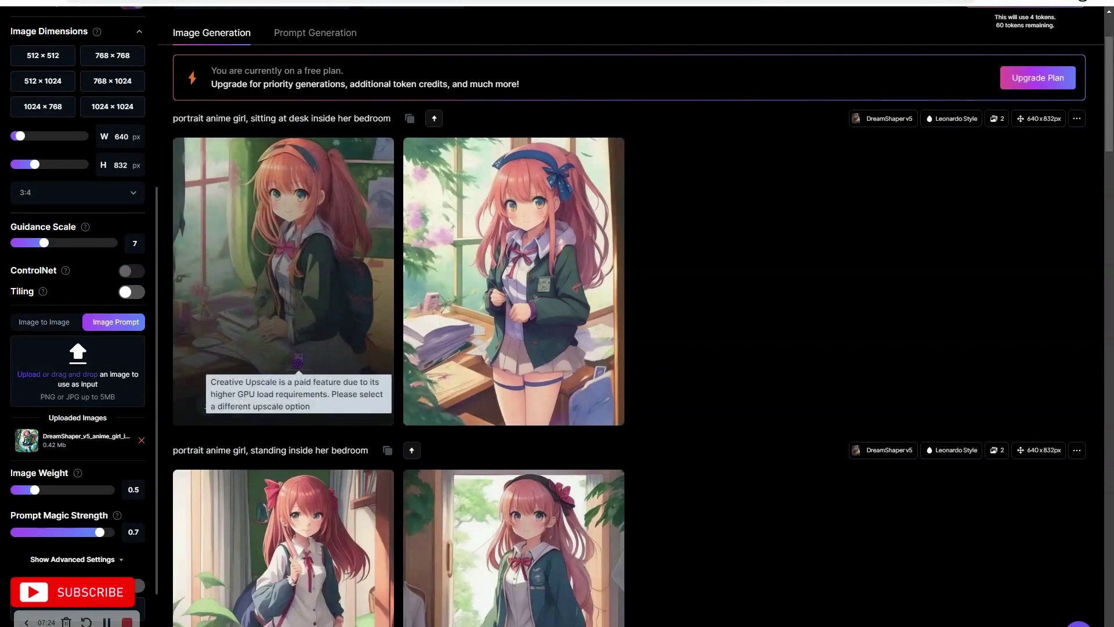
scroll(297, 363, up, 2)
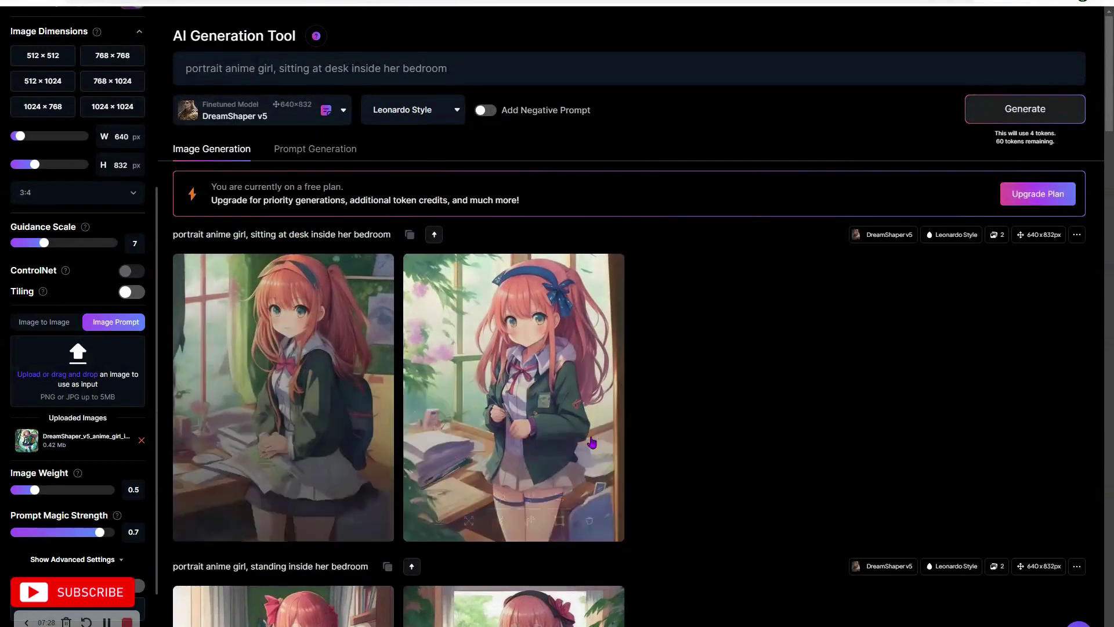
scroll(600, 442, down, 3)
scroll(600, 442, down, 3)
scroll(598, 443, up, 6)
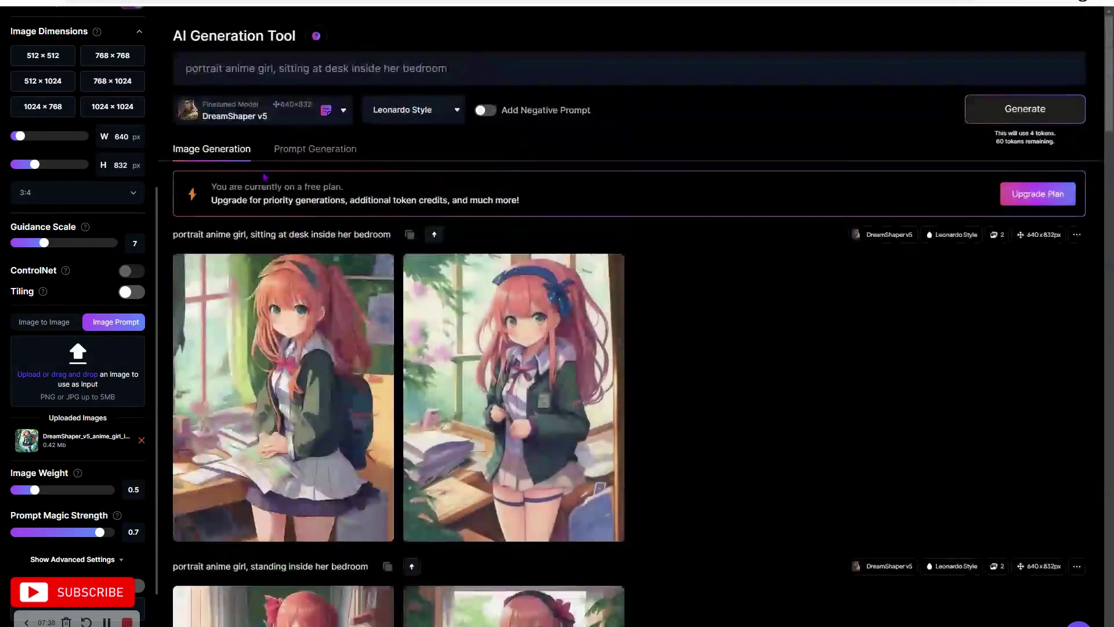
click(220, 75)
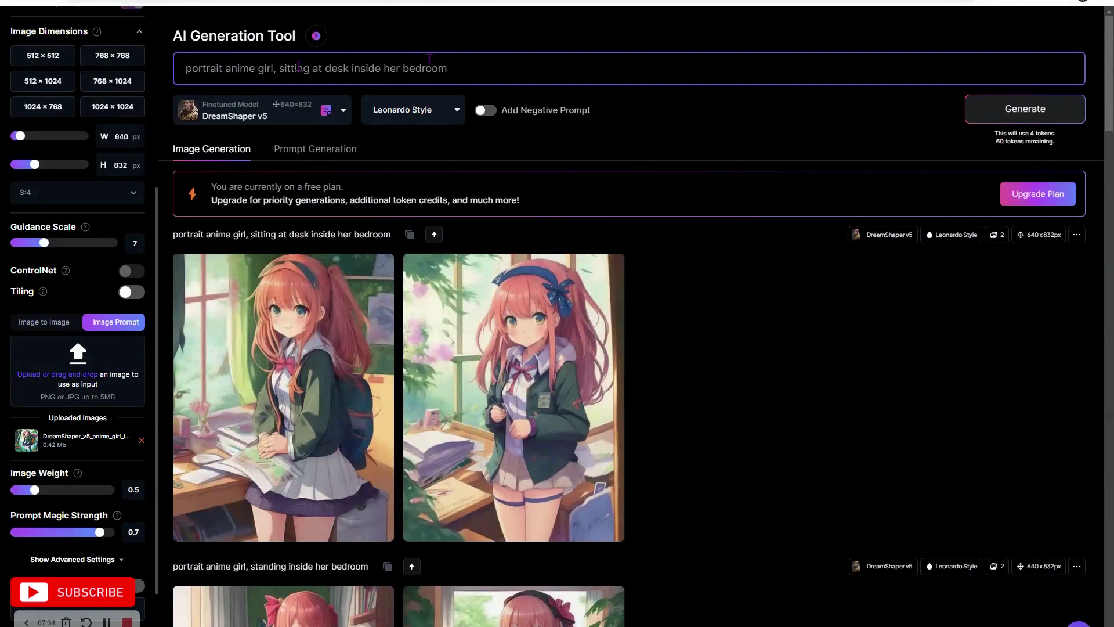
Step: Replace the prompt with 'closeup portrait of anime girl wearing bandana'
drag(472, 65, 178, 67)
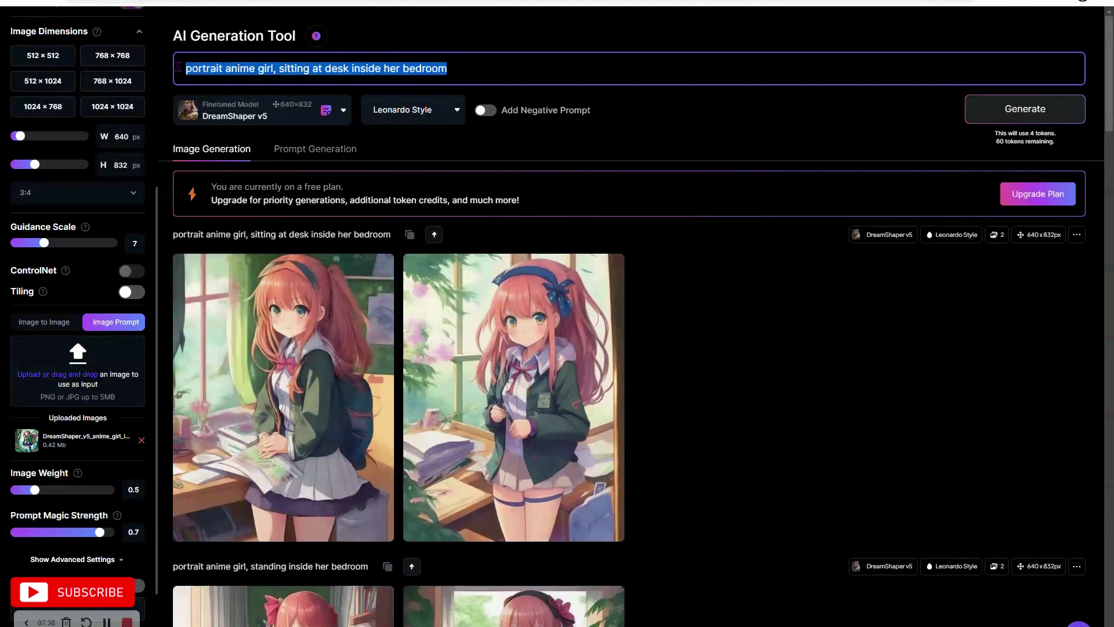
text(closeup)
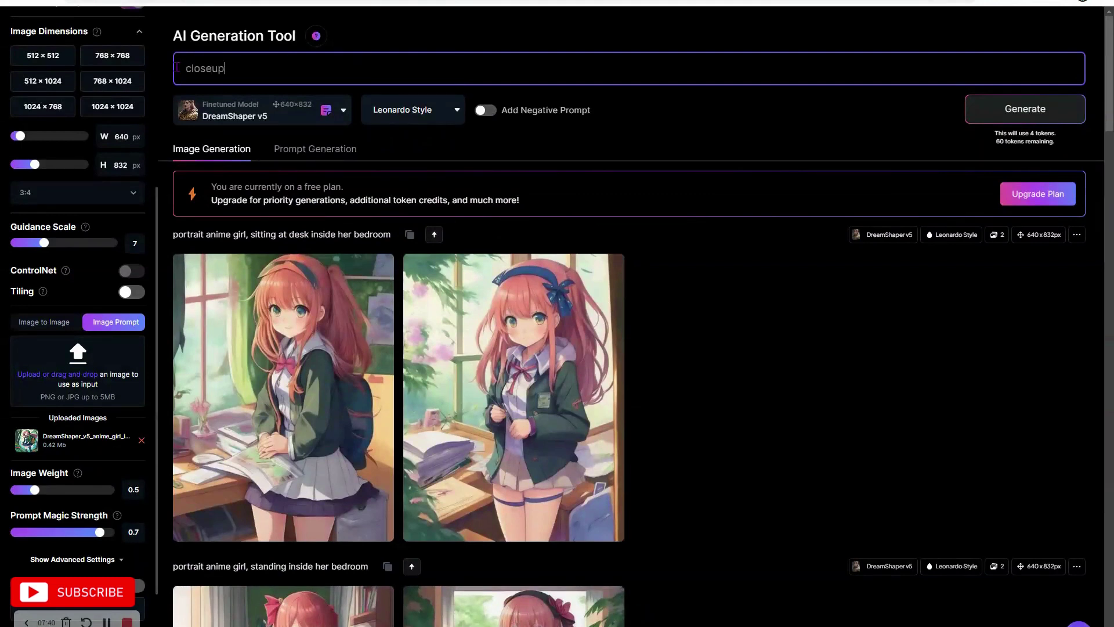
text( portrait of ani)
text(ea)
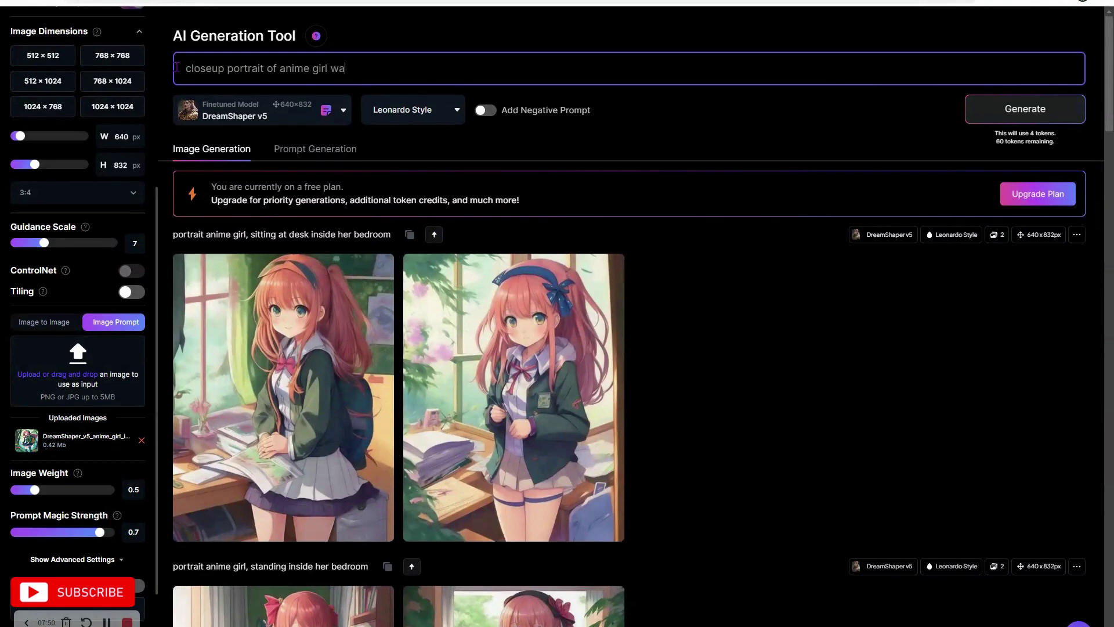
text(ring bandana)
Step: Turn on the negative prompt, append 'legs' after 'blurry', and generate
click(486, 110)
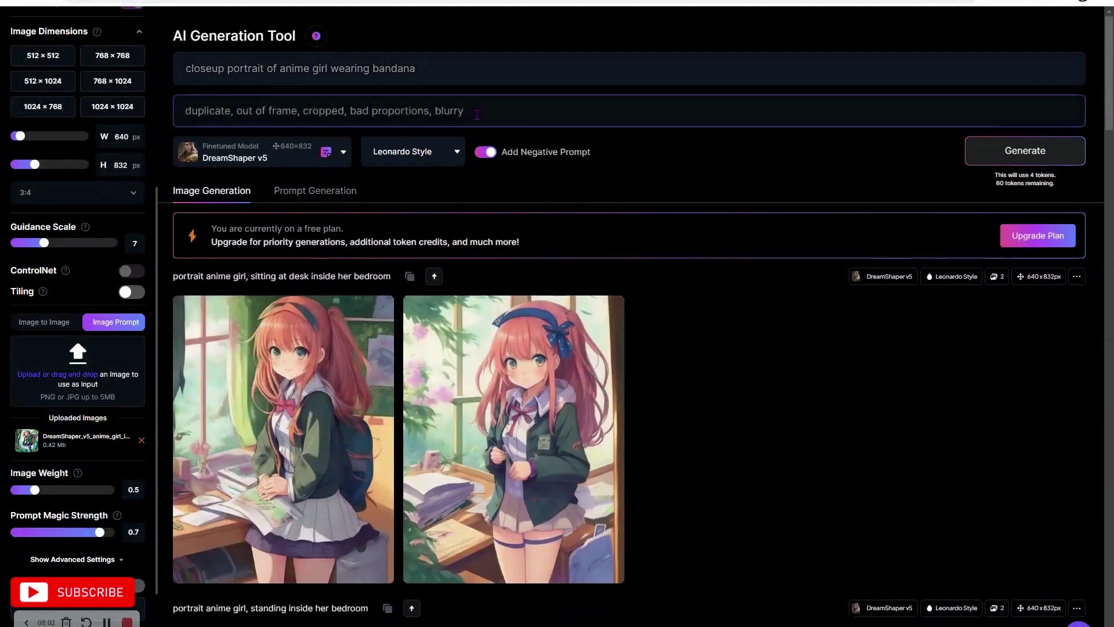
click(326, 111)
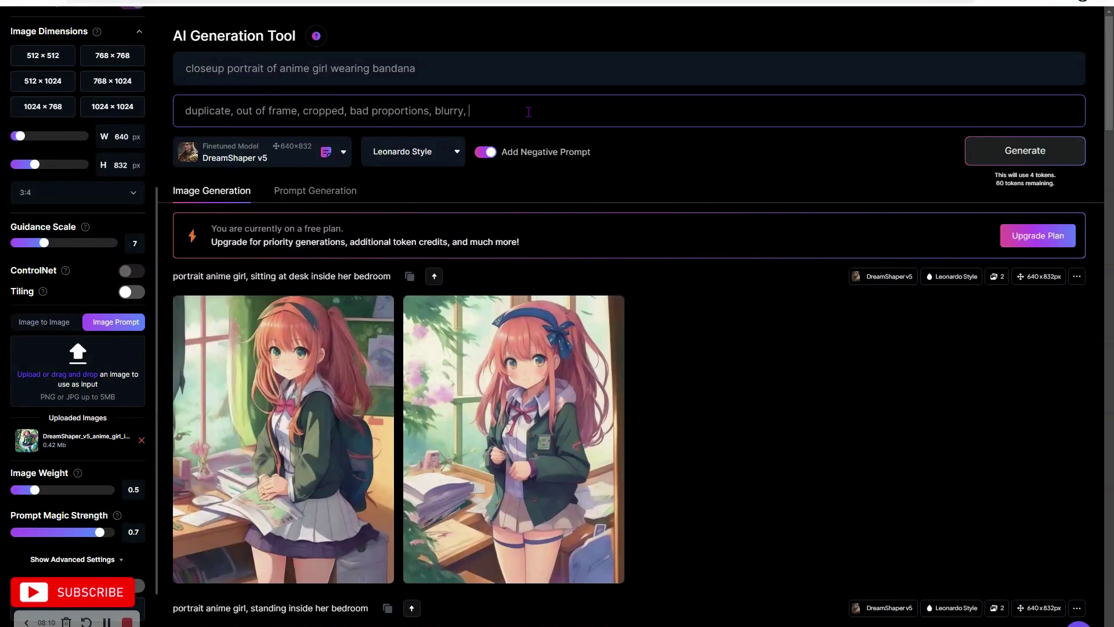
text(gs)
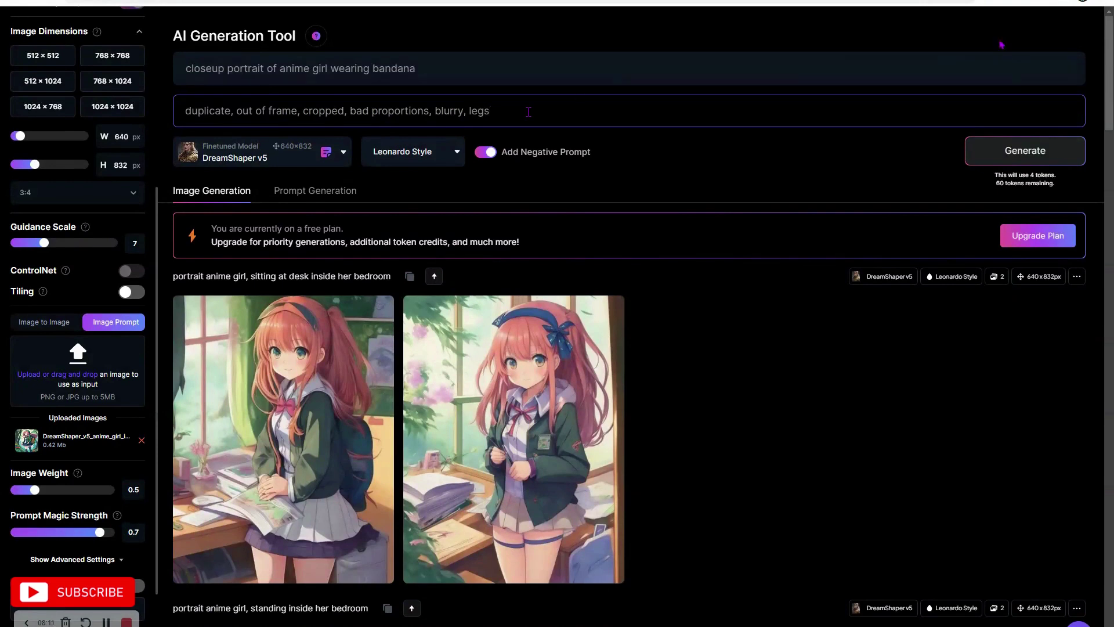
click(1025, 154)
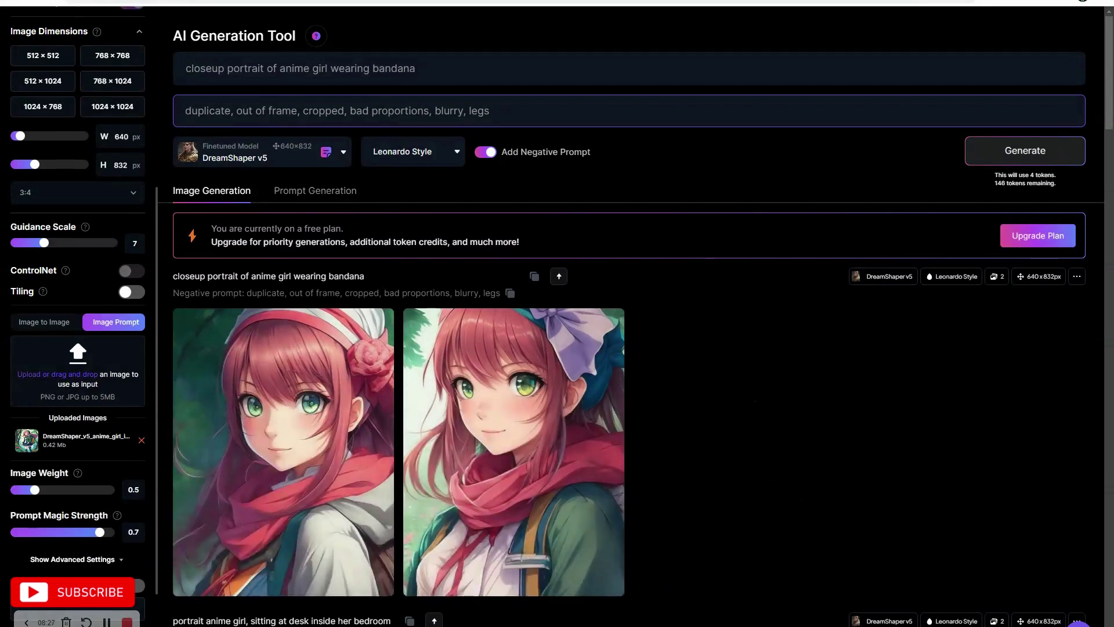
mouse_move(757, 614)
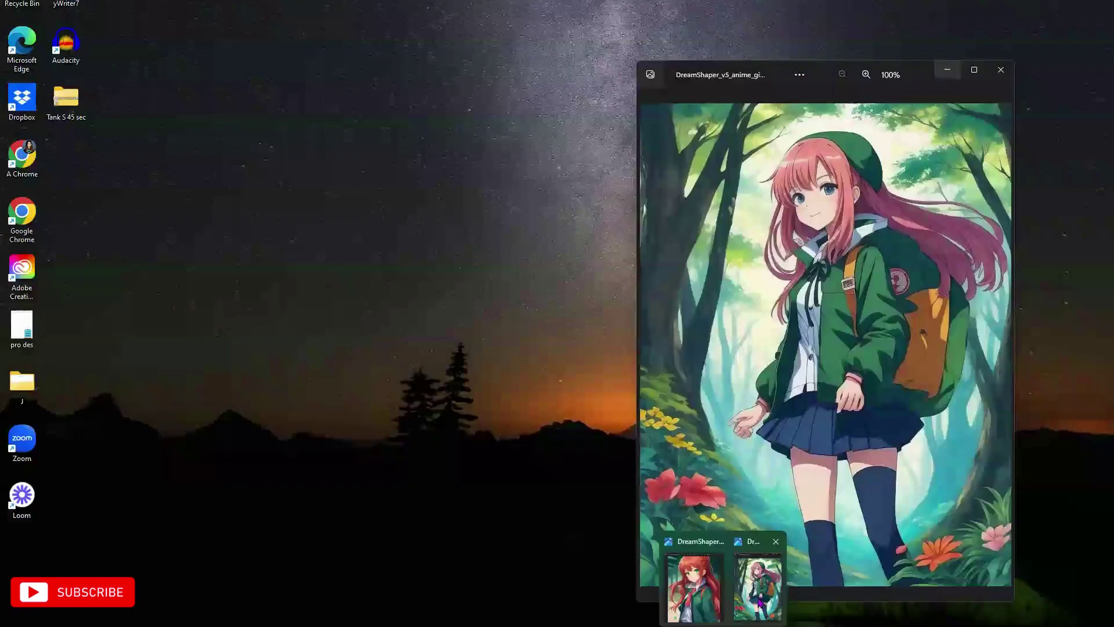
click(759, 604)
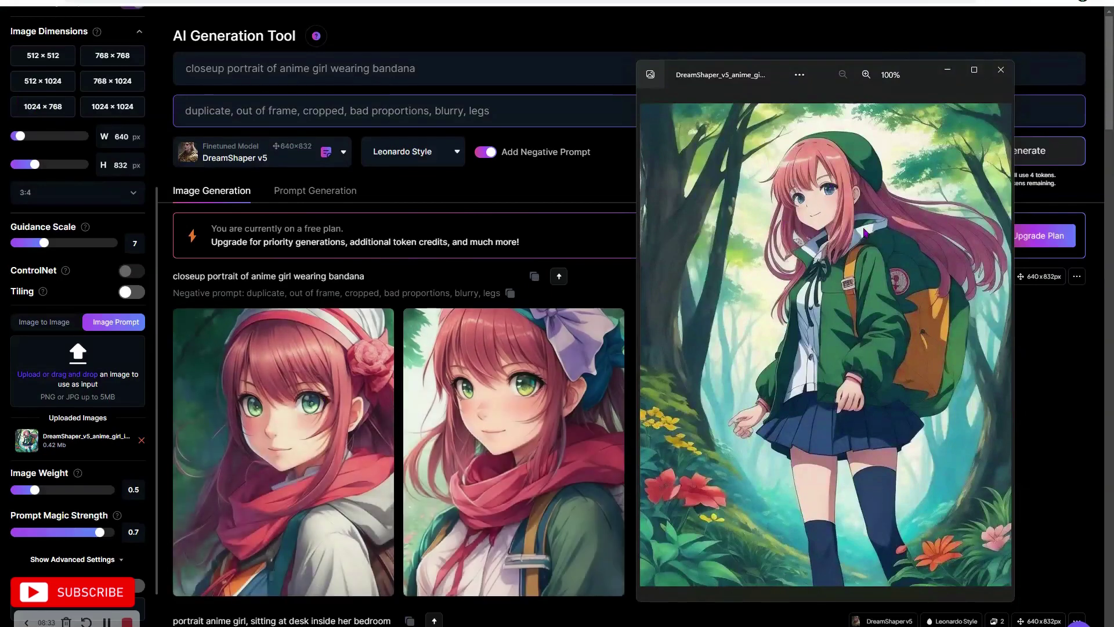
mouse_move(321, 569)
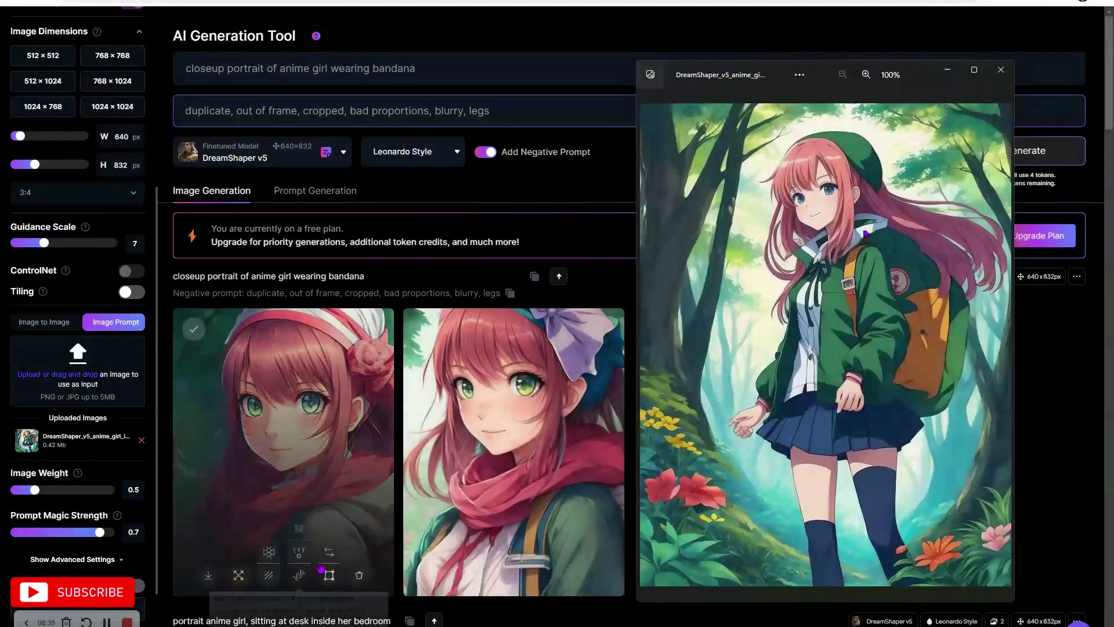
mouse_move(470, 535)
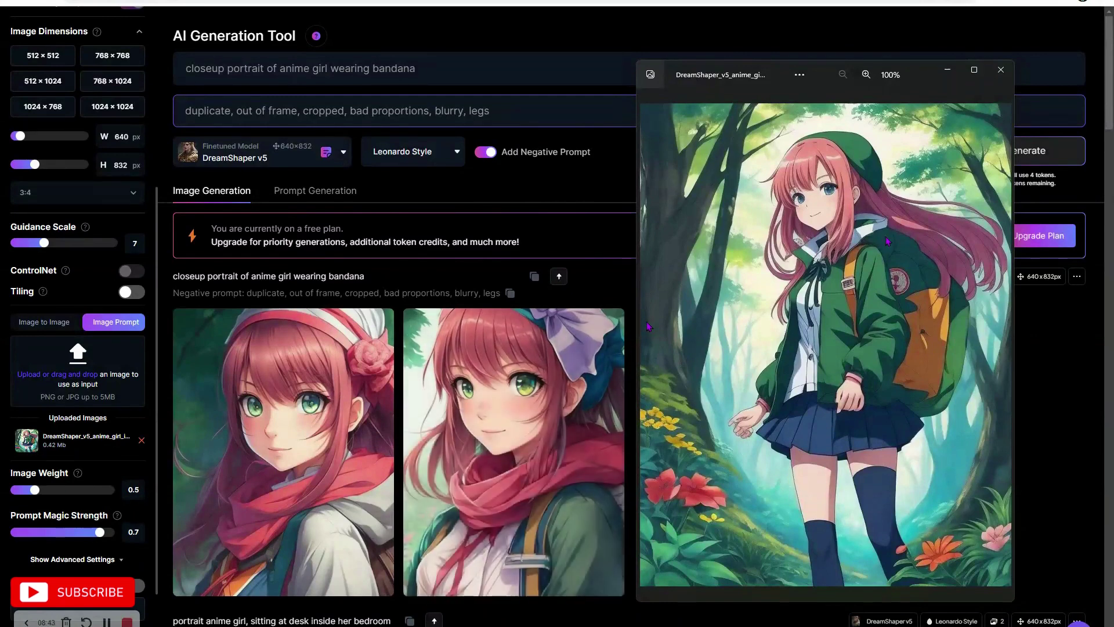
click(947, 71)
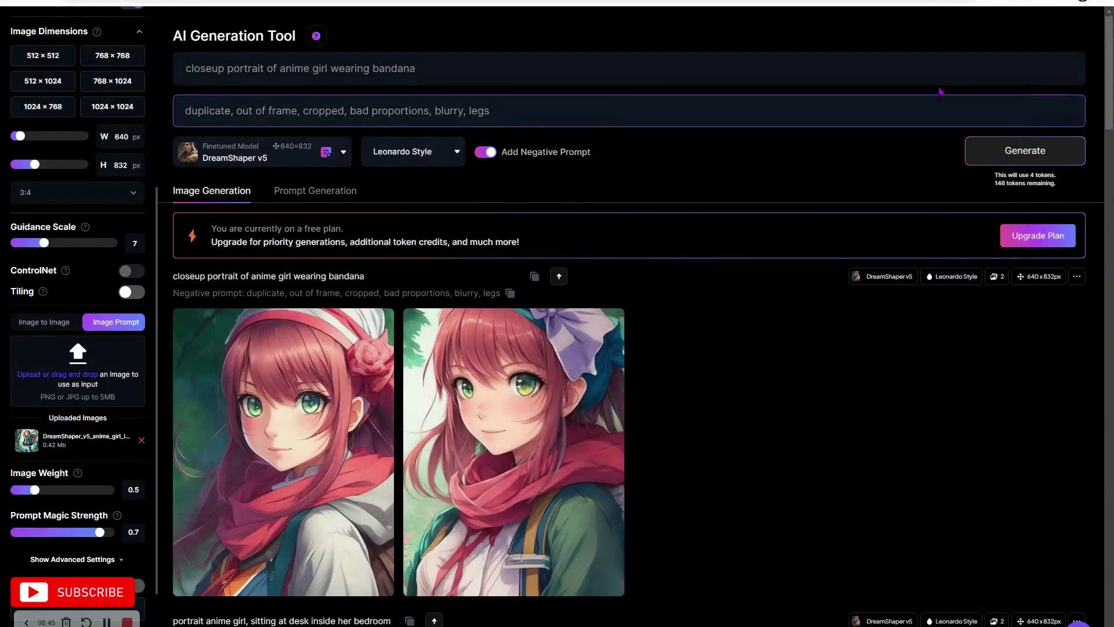
Step: Raise the Image Weight slider from 0.5 to 0.53, keeping Prompt Magic Strength at 0.7
scroll(111, 428, down, 1)
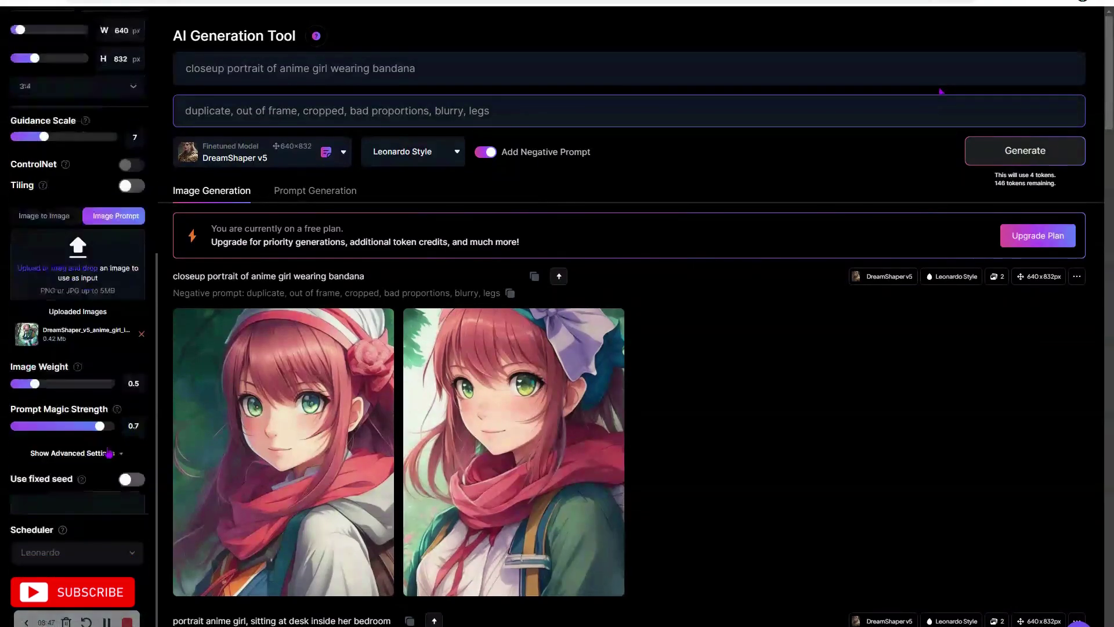
scroll(112, 428, up, 1)
scroll(112, 429, up, 1)
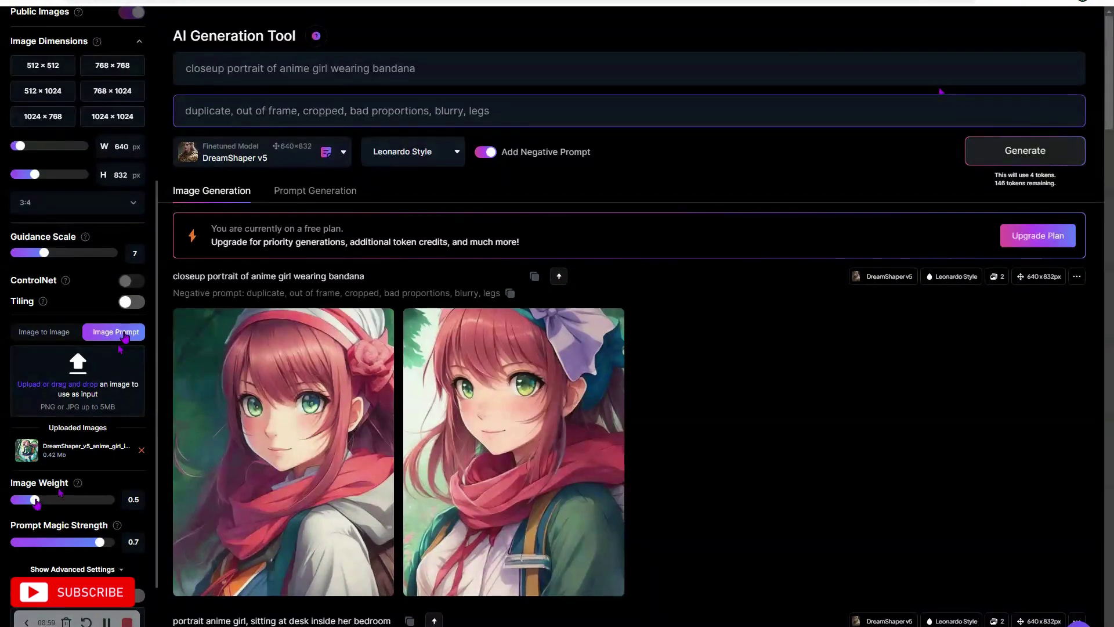
mouse_move(36, 500)
mouse_down()
mouse_move(102, 500)
mouse_move(39, 500)
mouse_up()
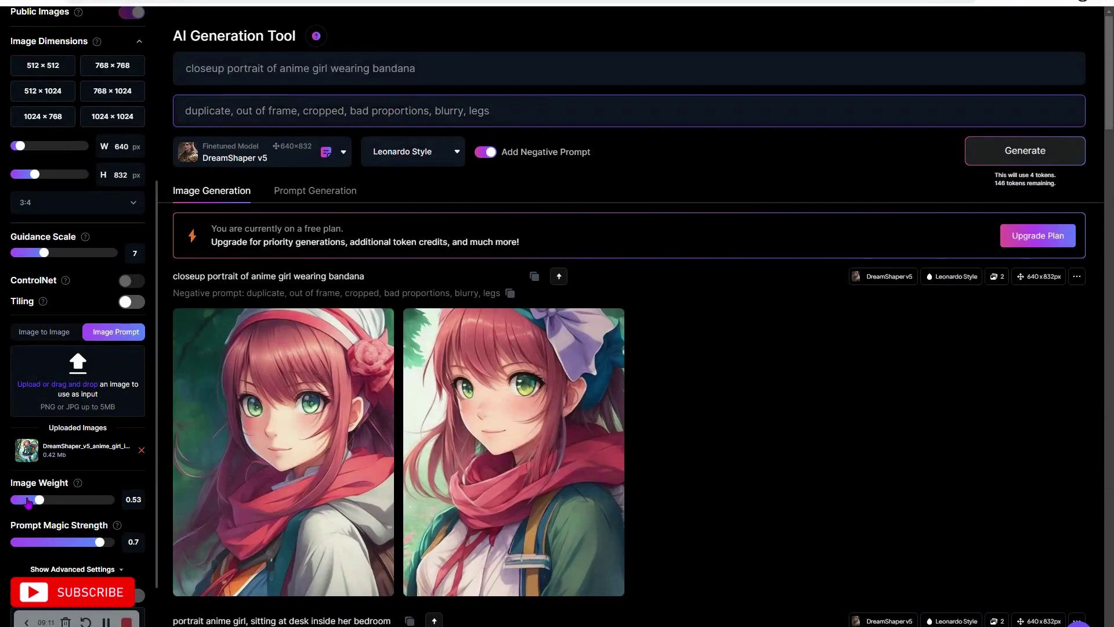
click(340, 160)
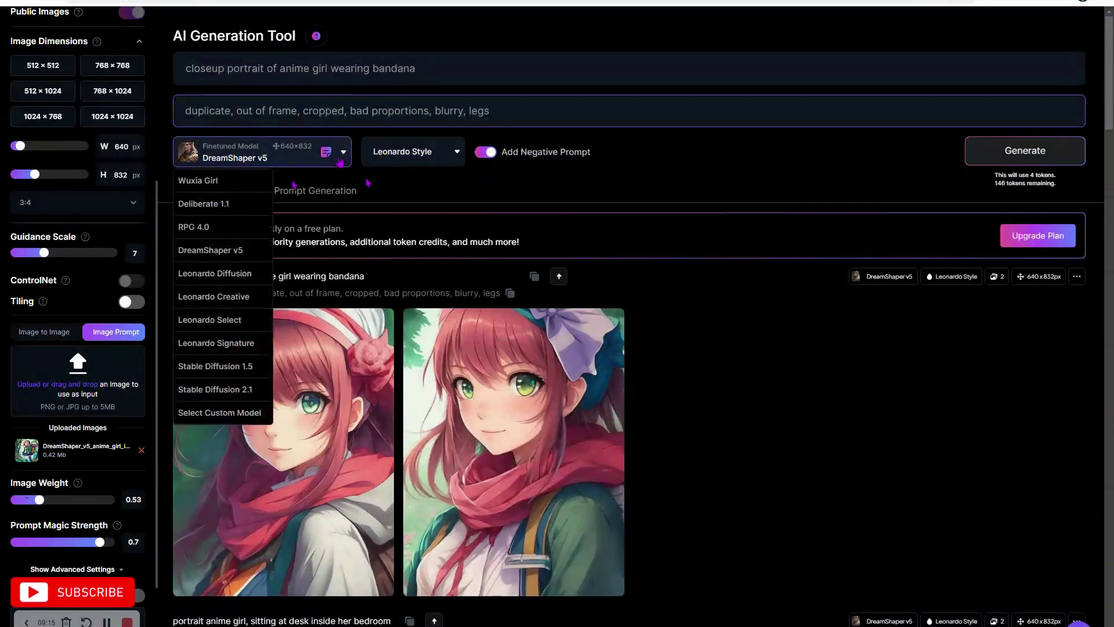
scroll(224, 331, down, 1)
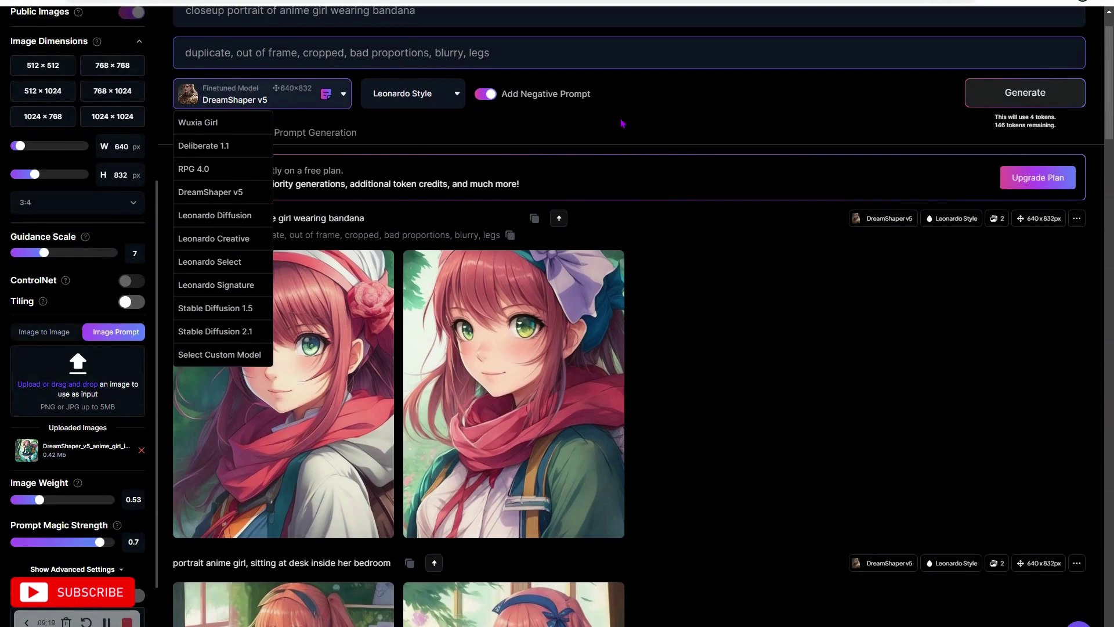
click(234, 355)
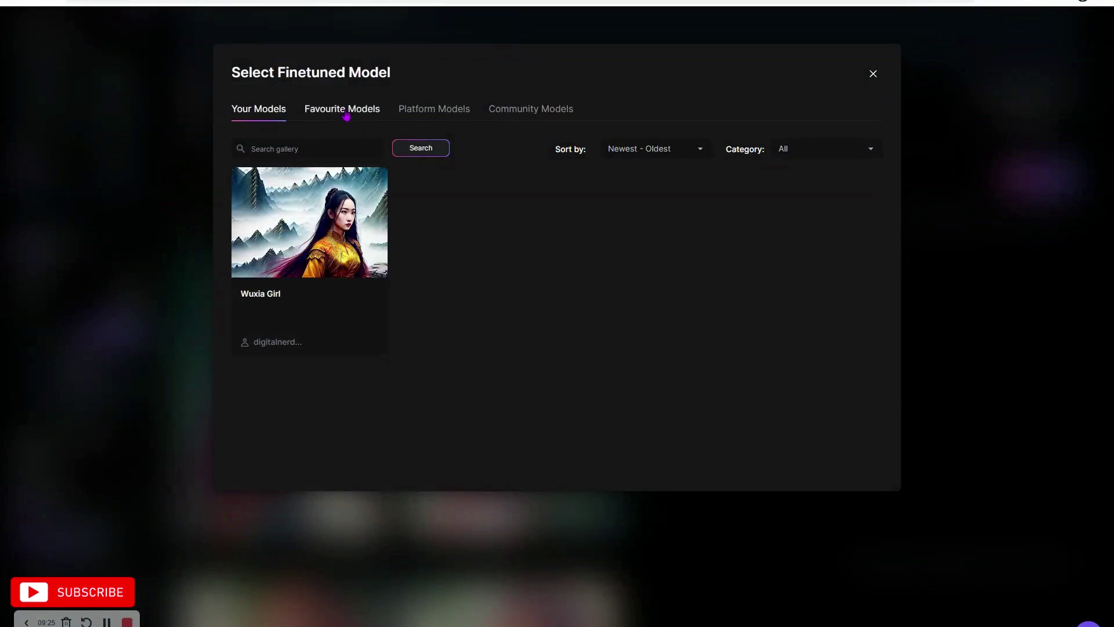
click(539, 110)
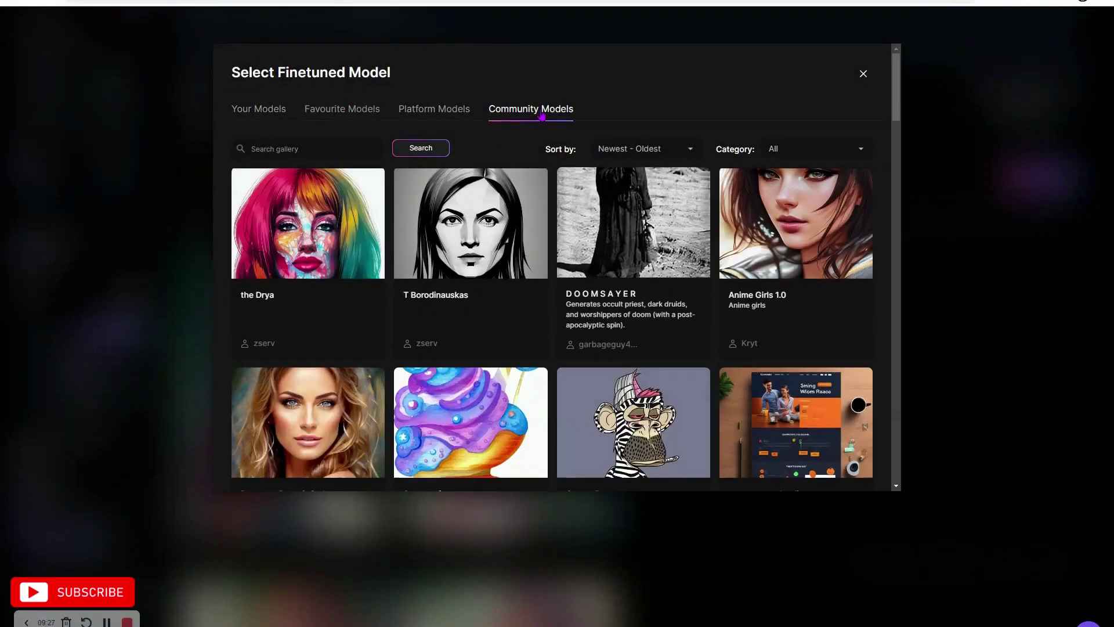
scroll(487, 341, down, 3)
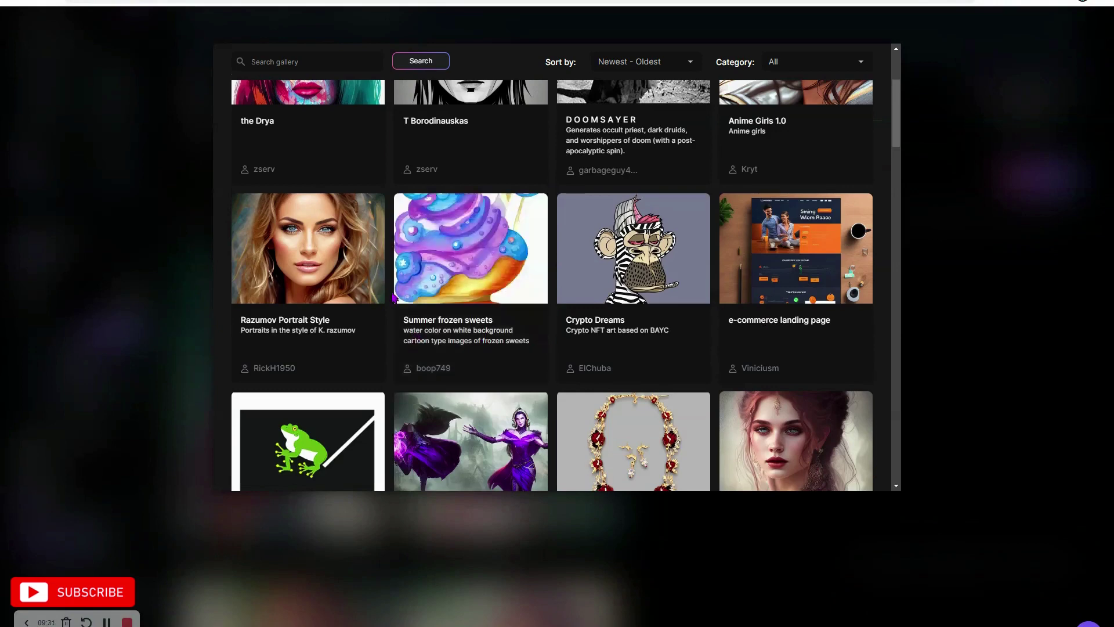
scroll(418, 290, down, 2)
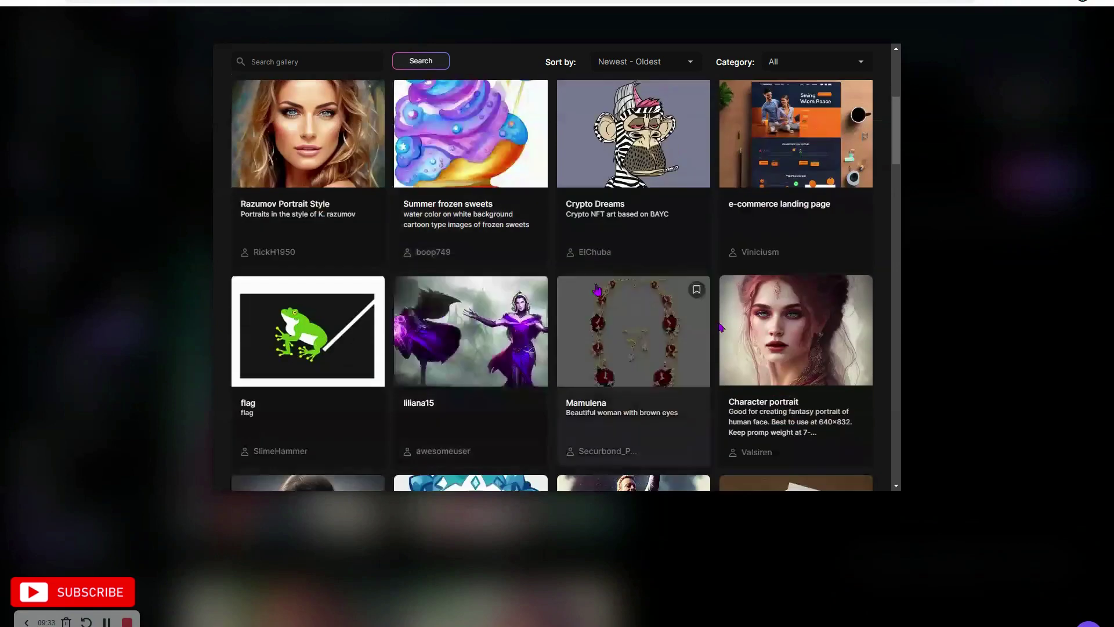
scroll(738, 337, up, 5)
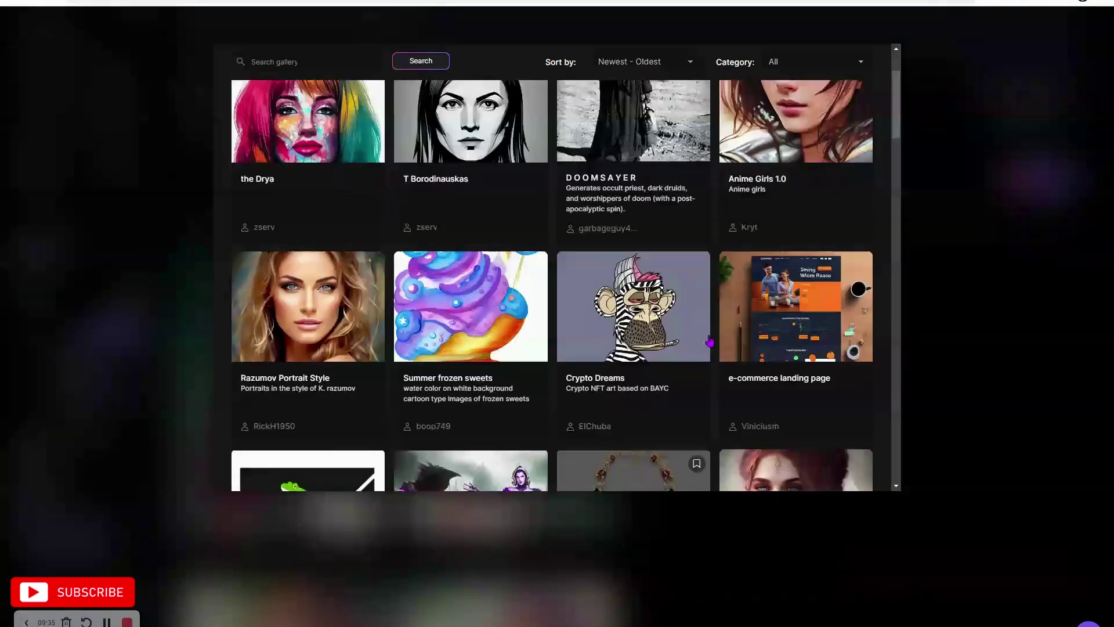
click(463, 116)
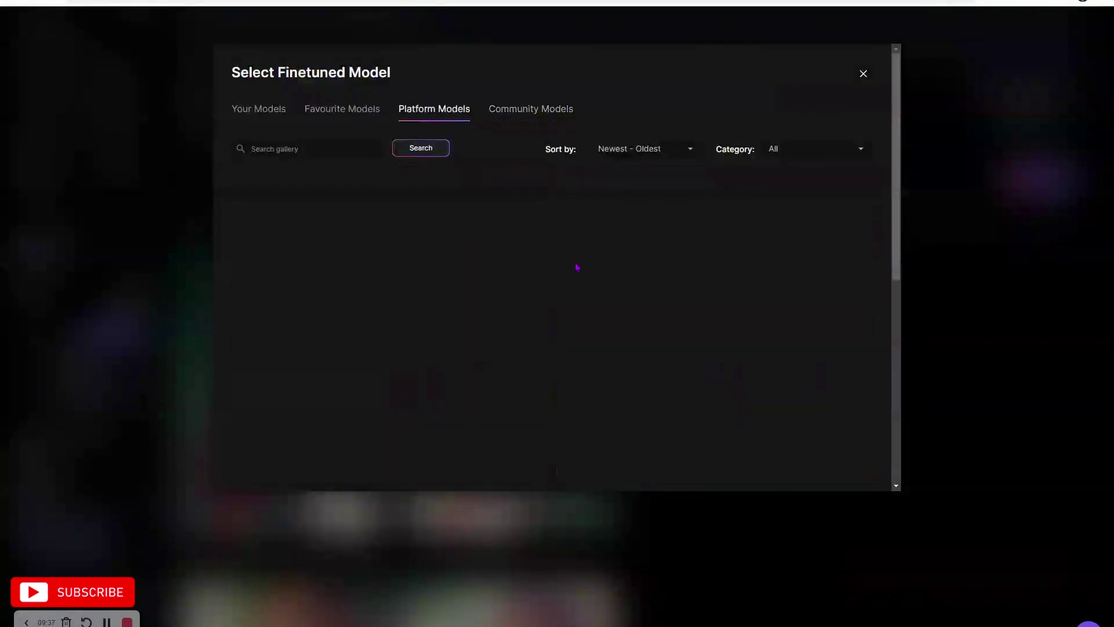
scroll(610, 331, down, 4)
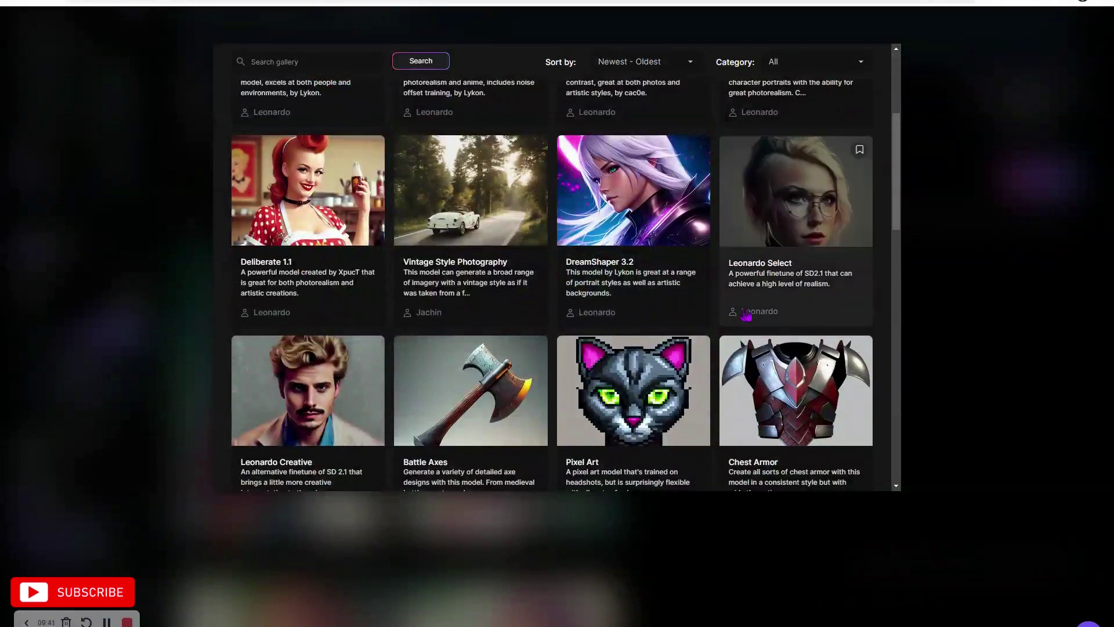
click(993, 301)
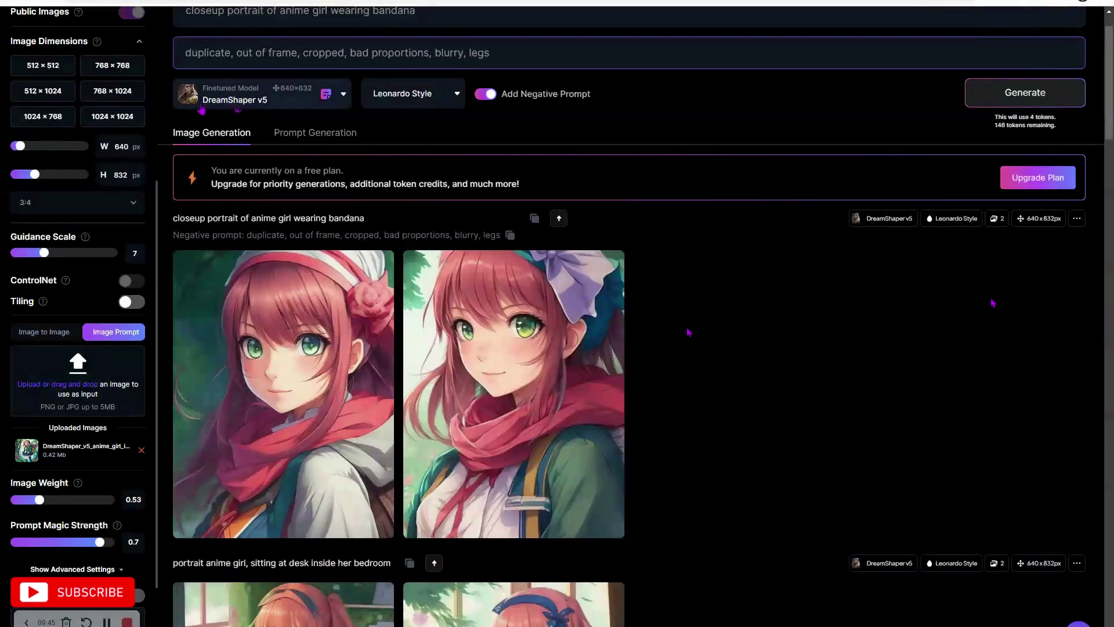
Step: Scroll through the Personal Feed grid of generated anime-girl images
scroll(684, 406, down, 10)
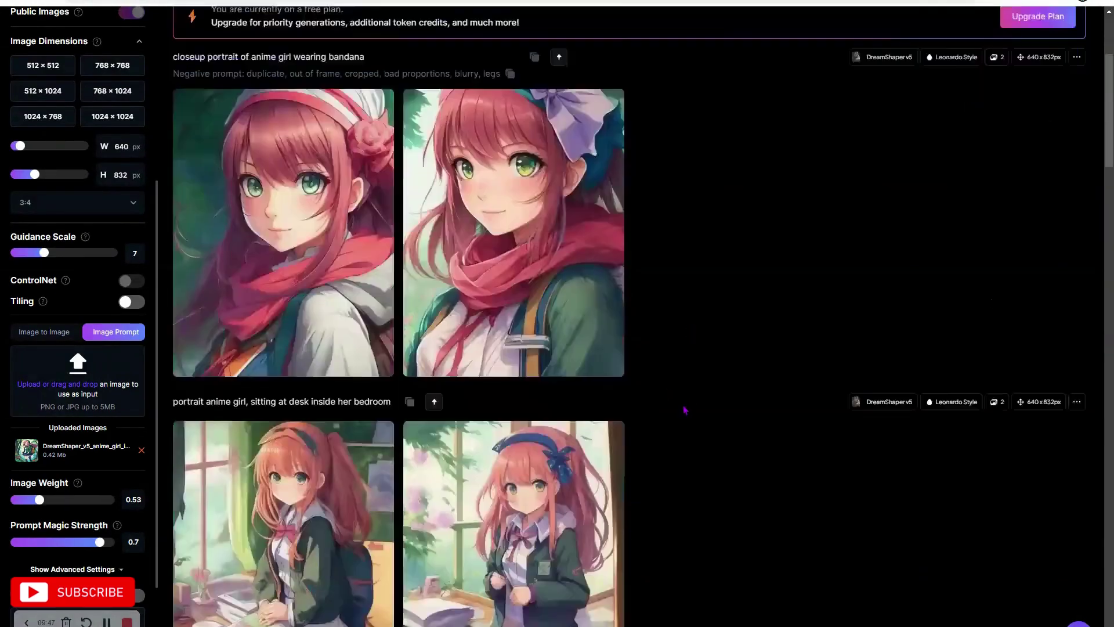
scroll(685, 410, down, 13)
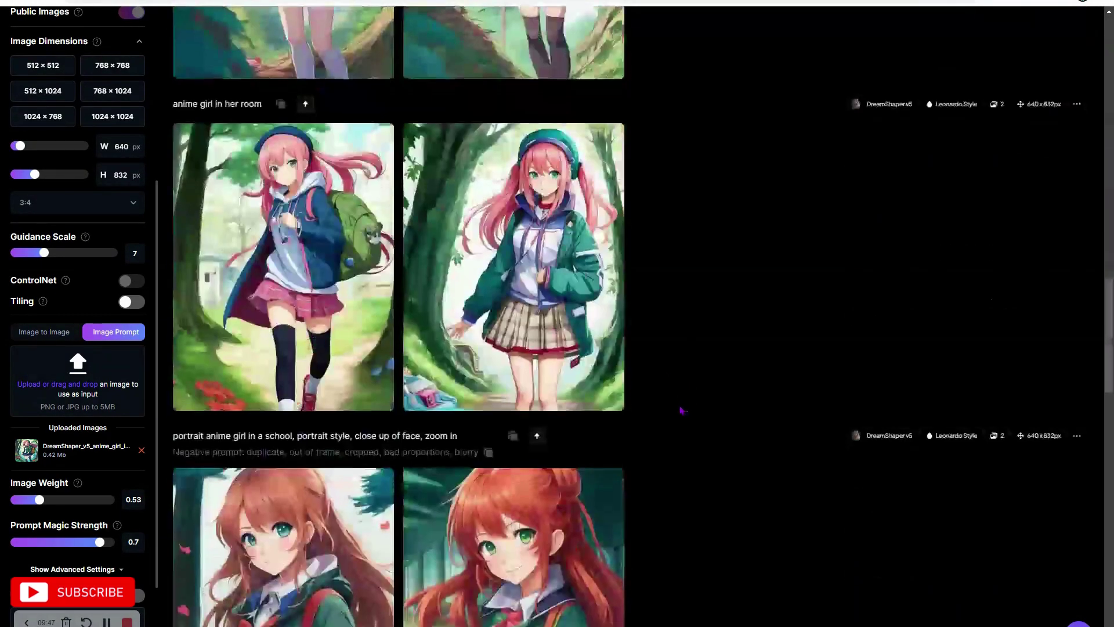
scroll(682, 410, down, 10)
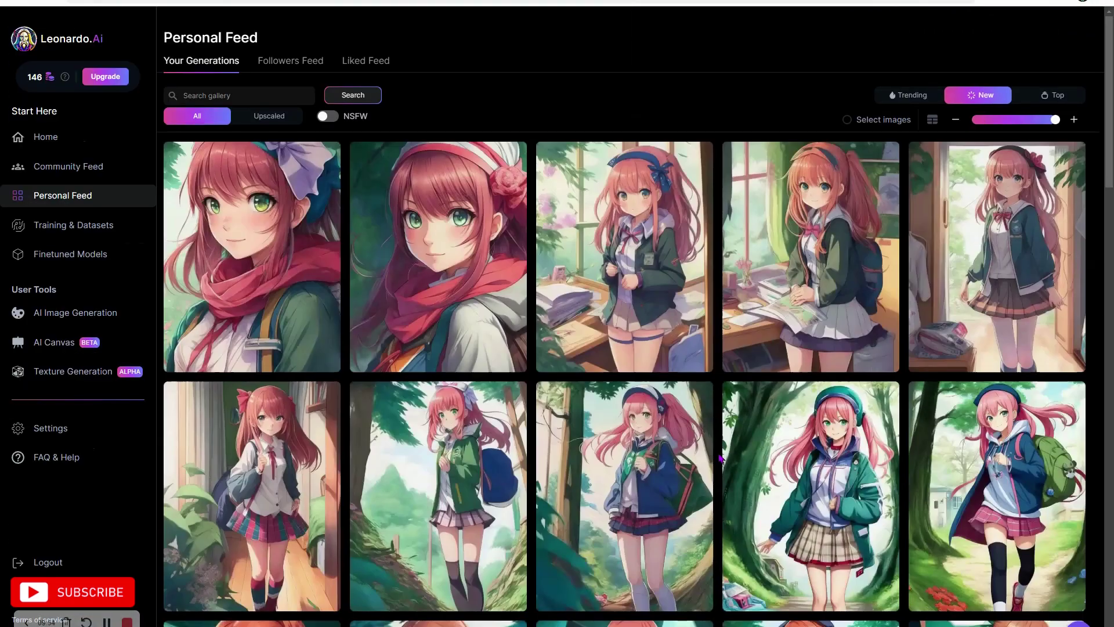
scroll(720, 459, down, 15)
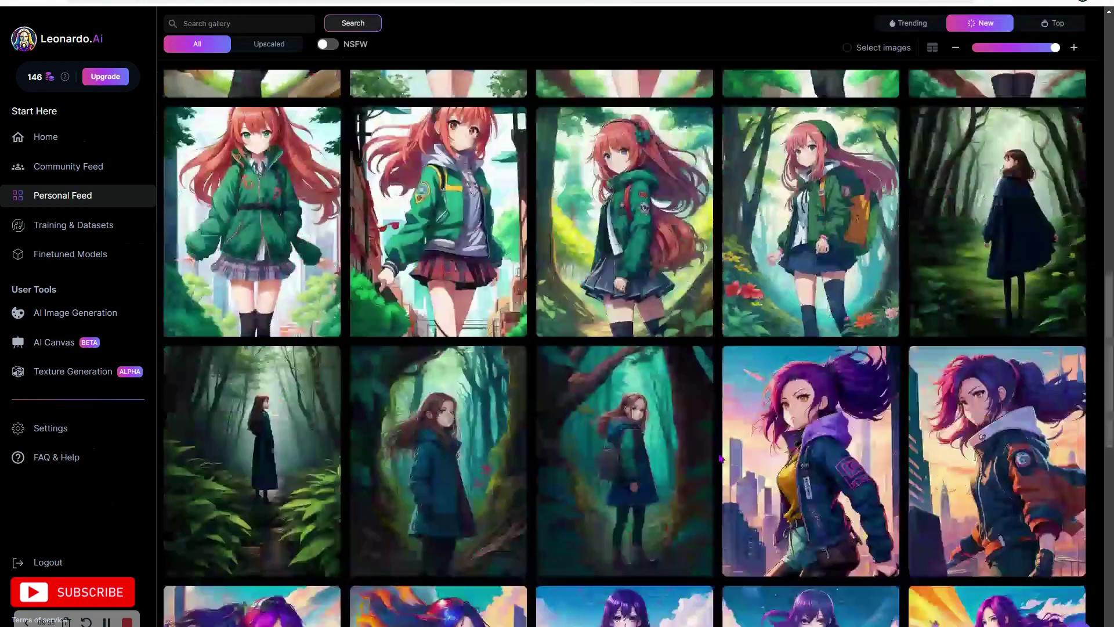
scroll(719, 458, up, 2)
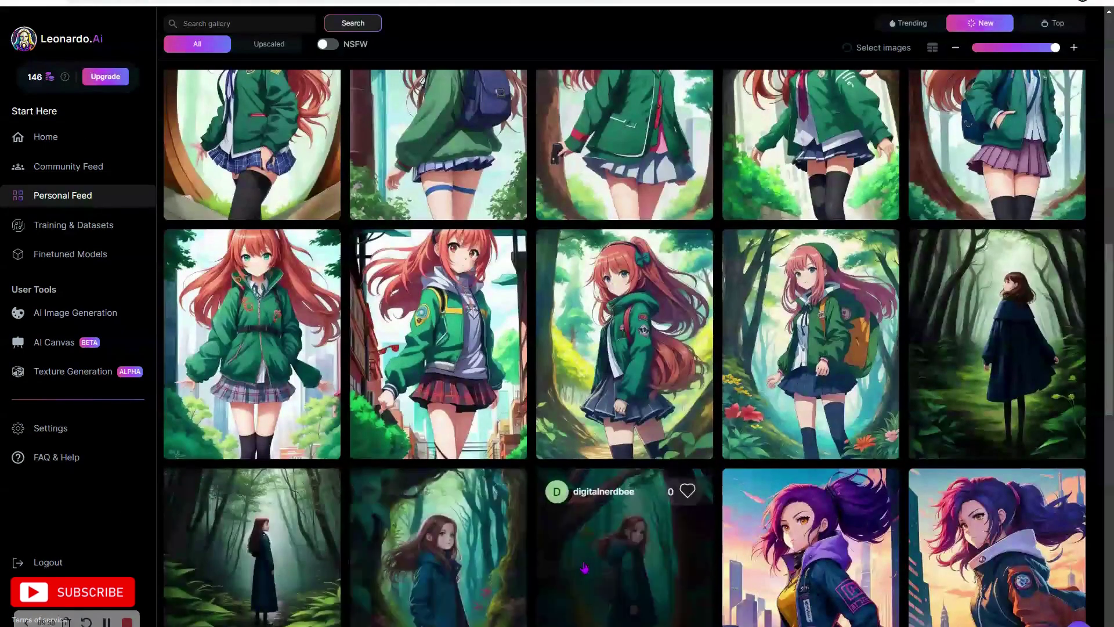
scroll(590, 377, up, 1)
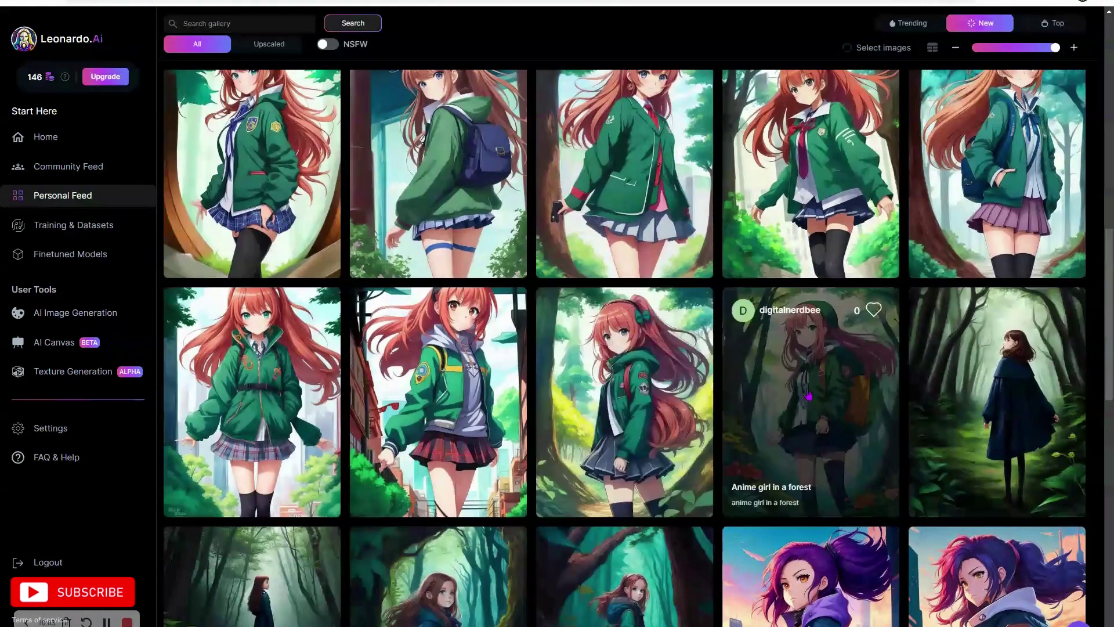
Step: View and close the details of two forest anime-girl images, then return to the feed's top
click(631, 383)
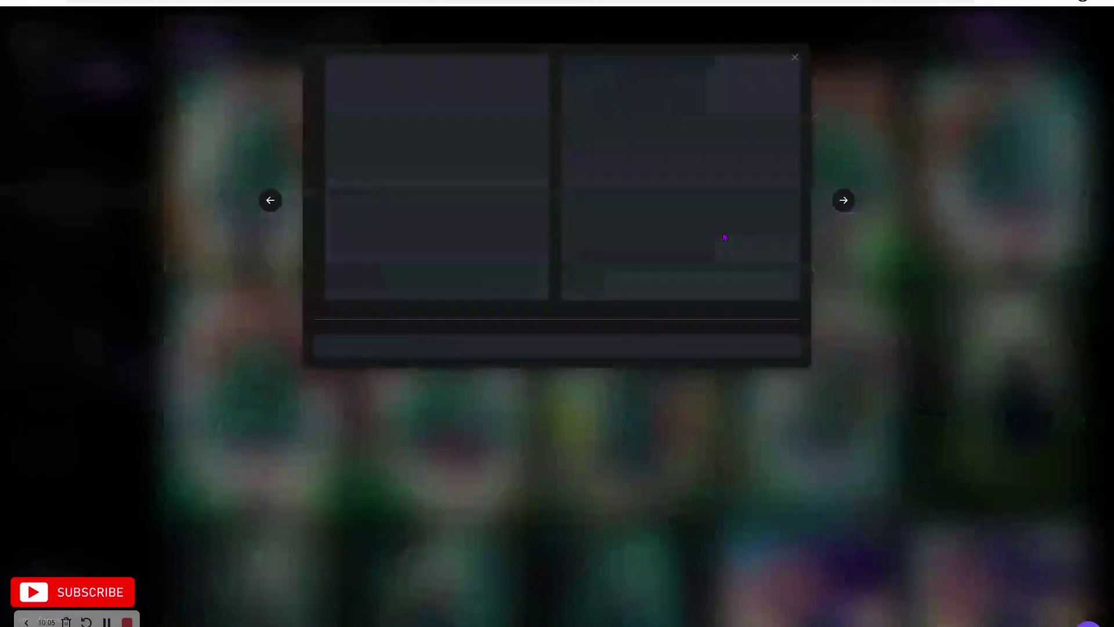
click(987, 347)
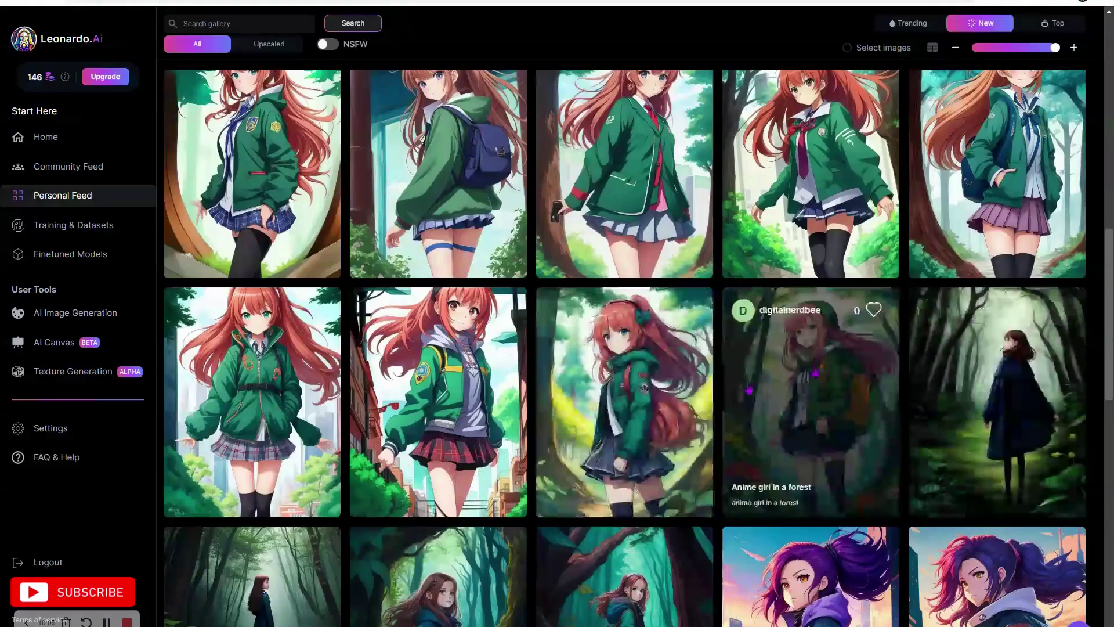
click(734, 444)
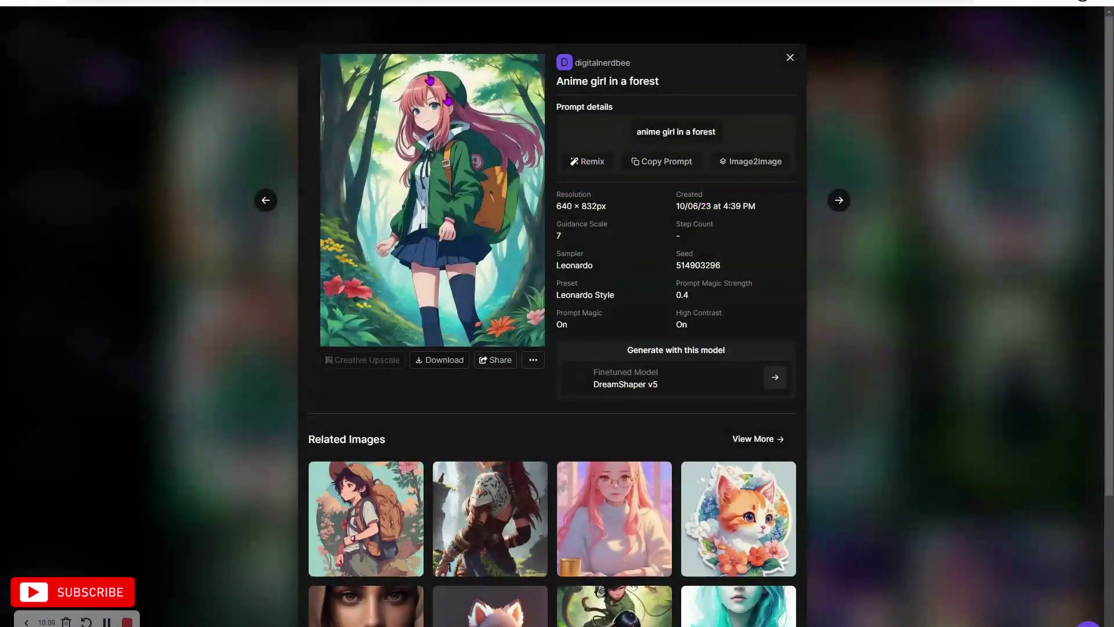
click(933, 373)
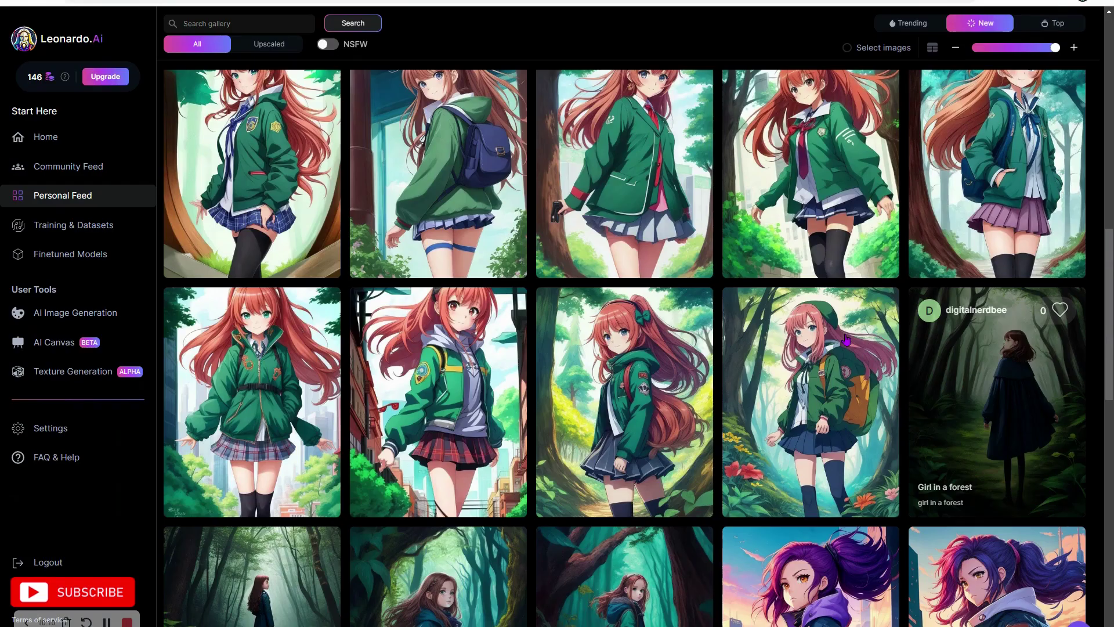
scroll(847, 340, up, 2)
scroll(940, 310, up, 2)
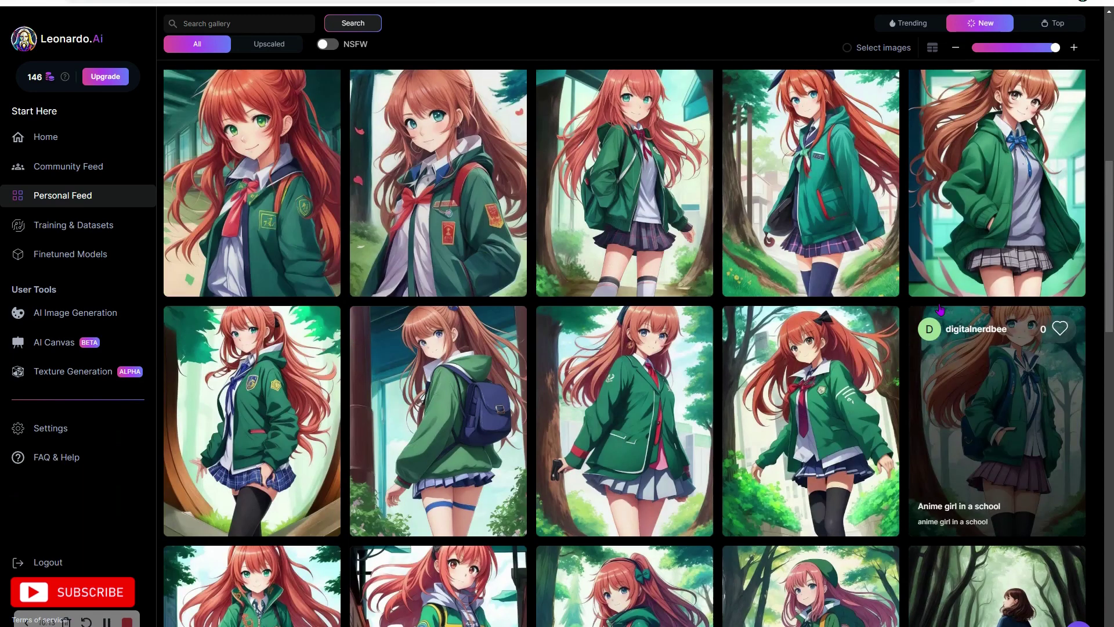
scroll(622, 250, up, 2)
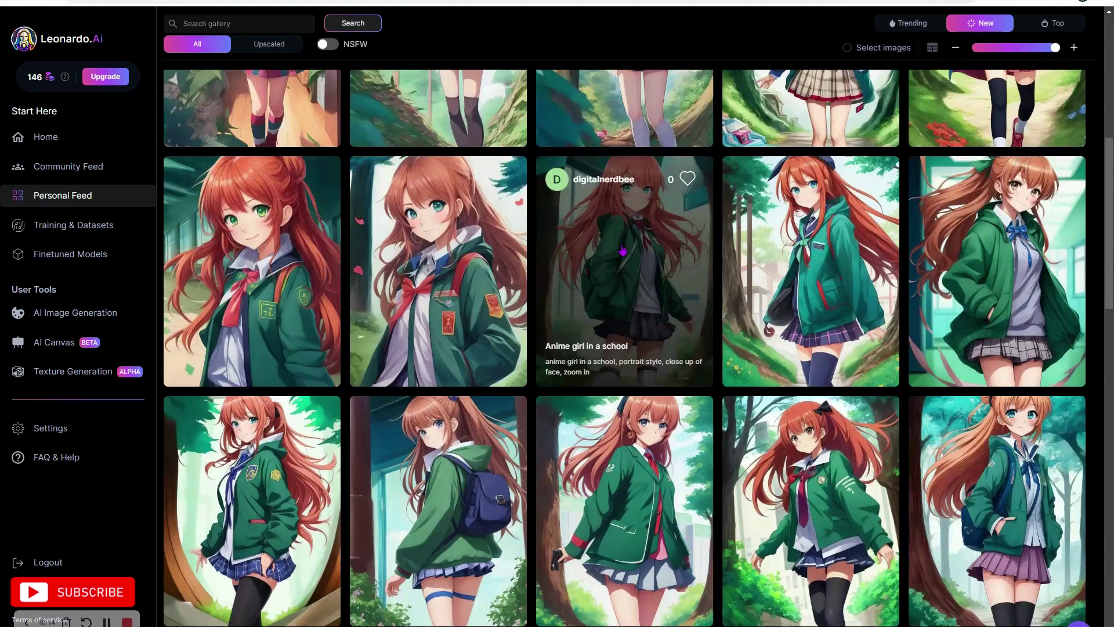
scroll(811, 250, up, 3)
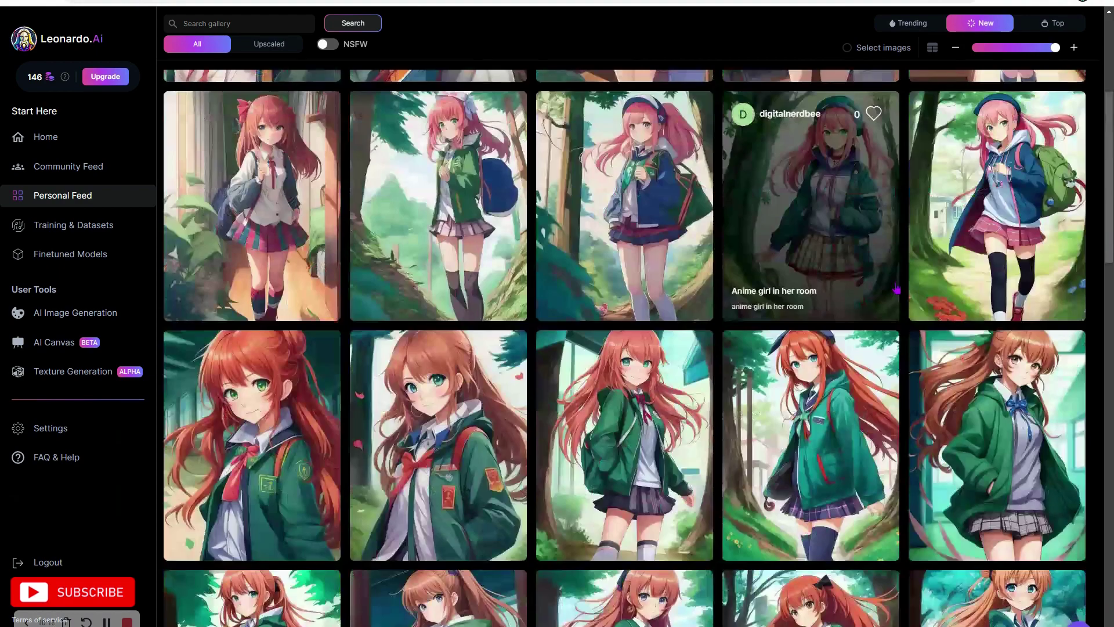
scroll(884, 492, up, 4)
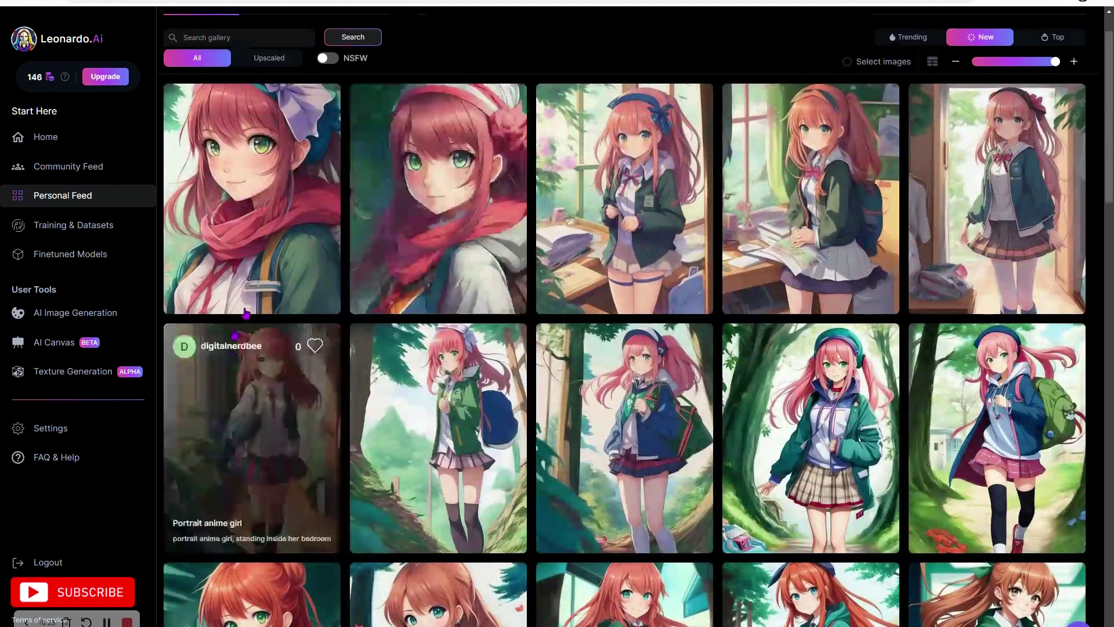
Step: In AI Image Generation, set the DreamShaper_v5 anime-girl reference back to Image Prompt at weight 0.53
click(78, 327)
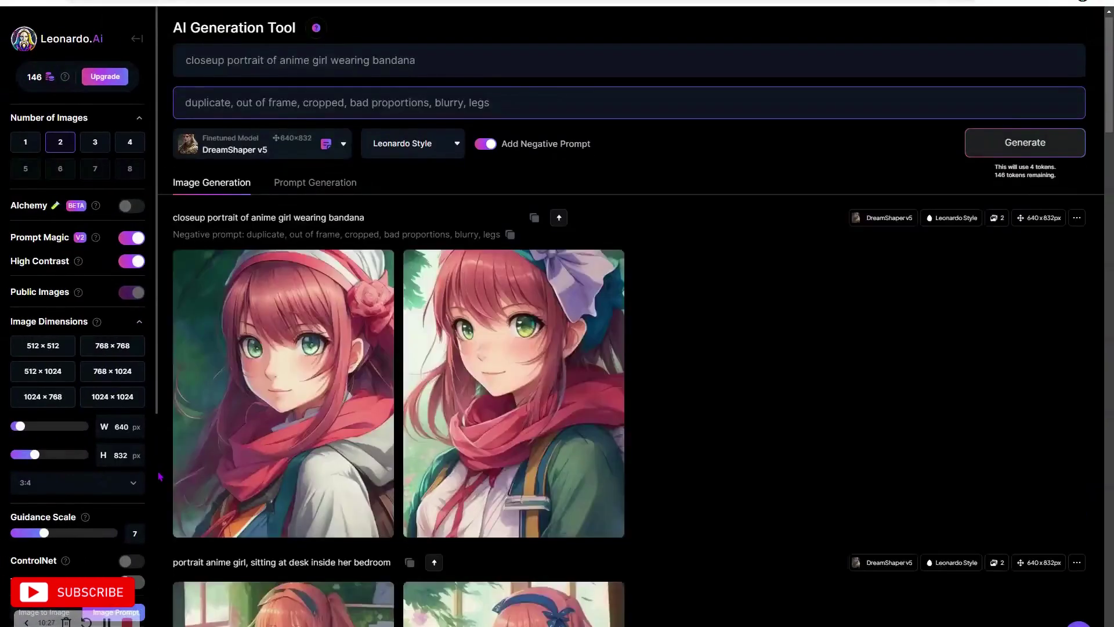
scroll(102, 485, down, 4)
scroll(102, 485, down, 2)
scroll(87, 407, up, 2)
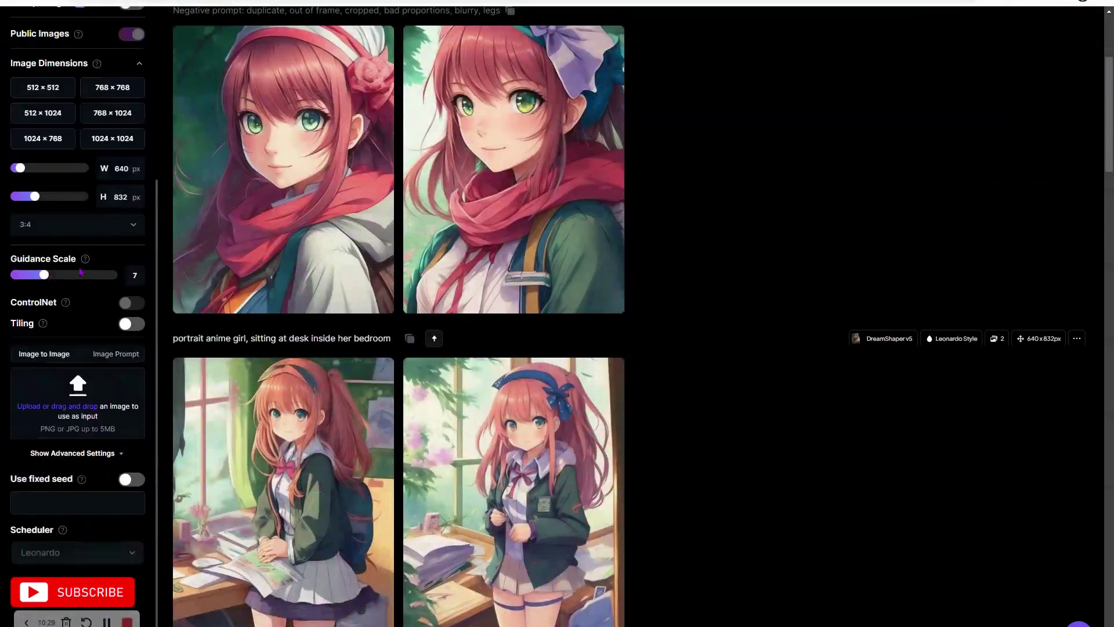
click(43, 354)
click(116, 355)
scroll(122, 404, up, 1)
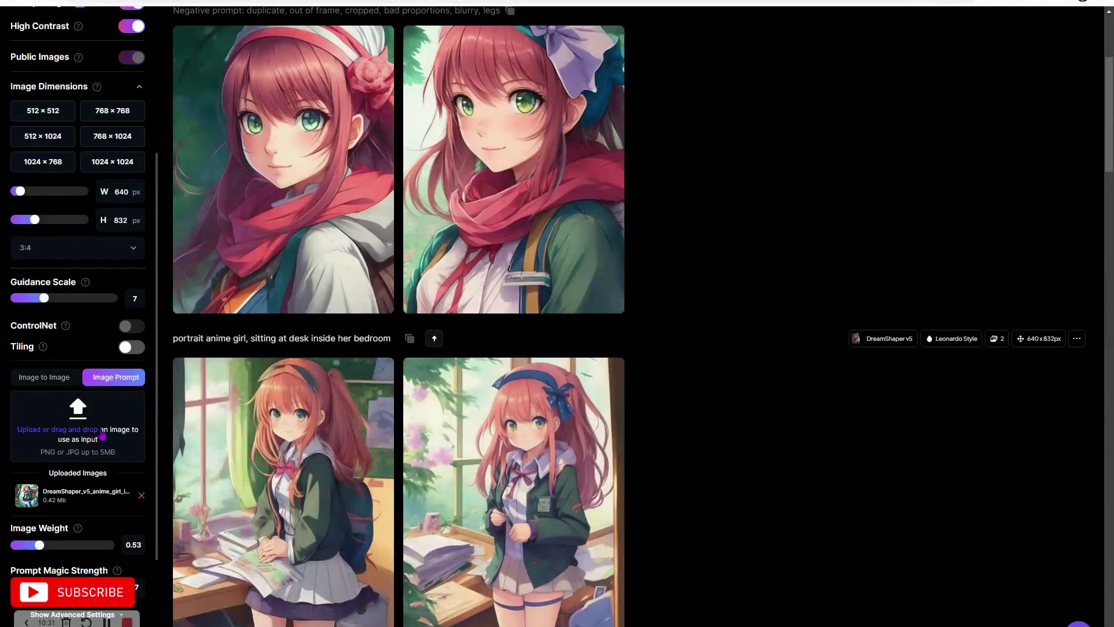